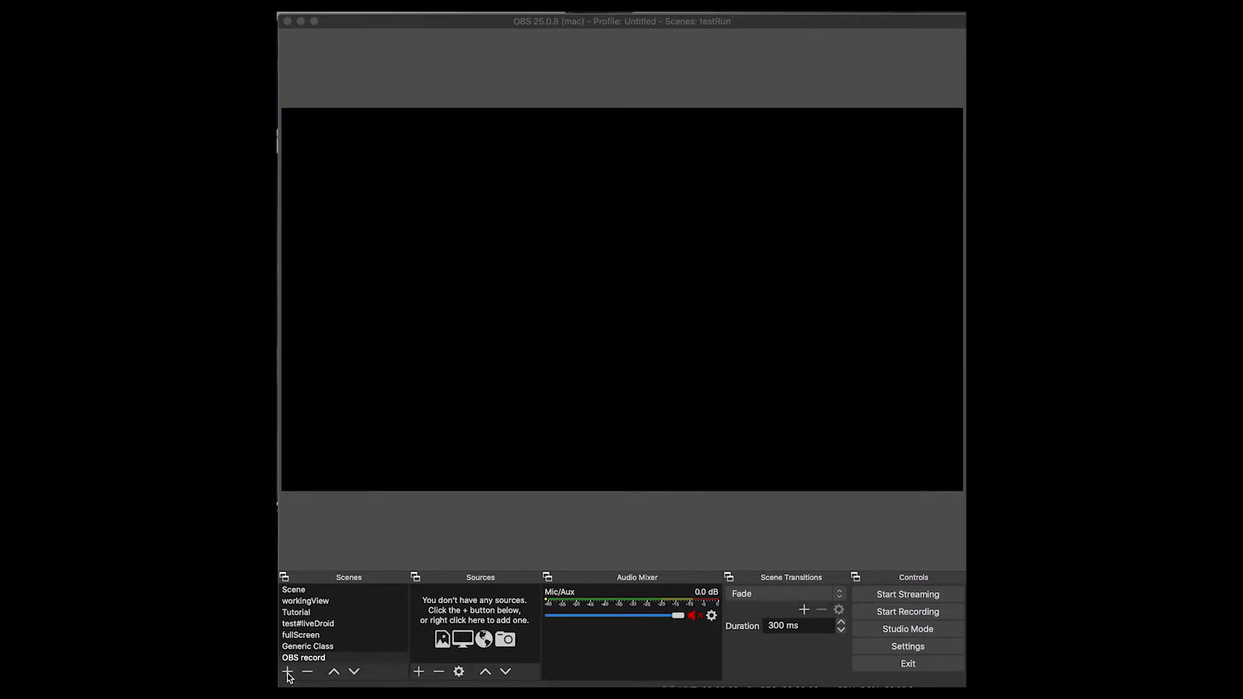
- Create a new scene named GenerricClass
click(288, 672)
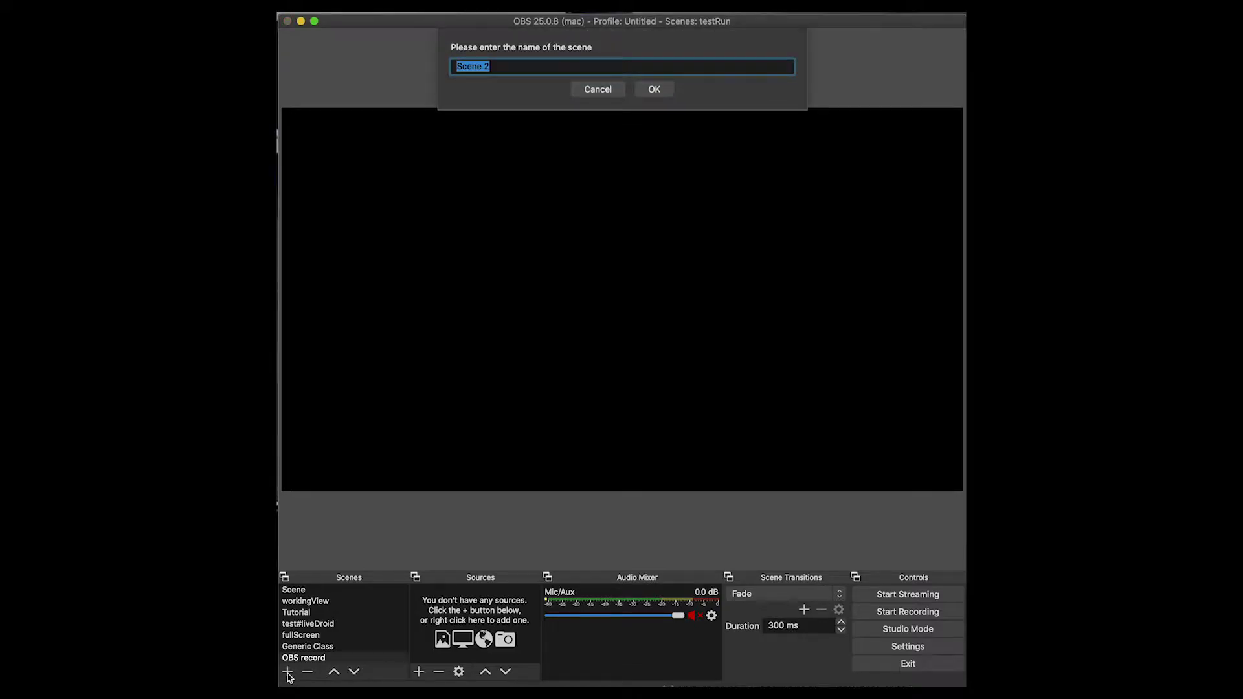
text(GenerricClass)
key(Return)
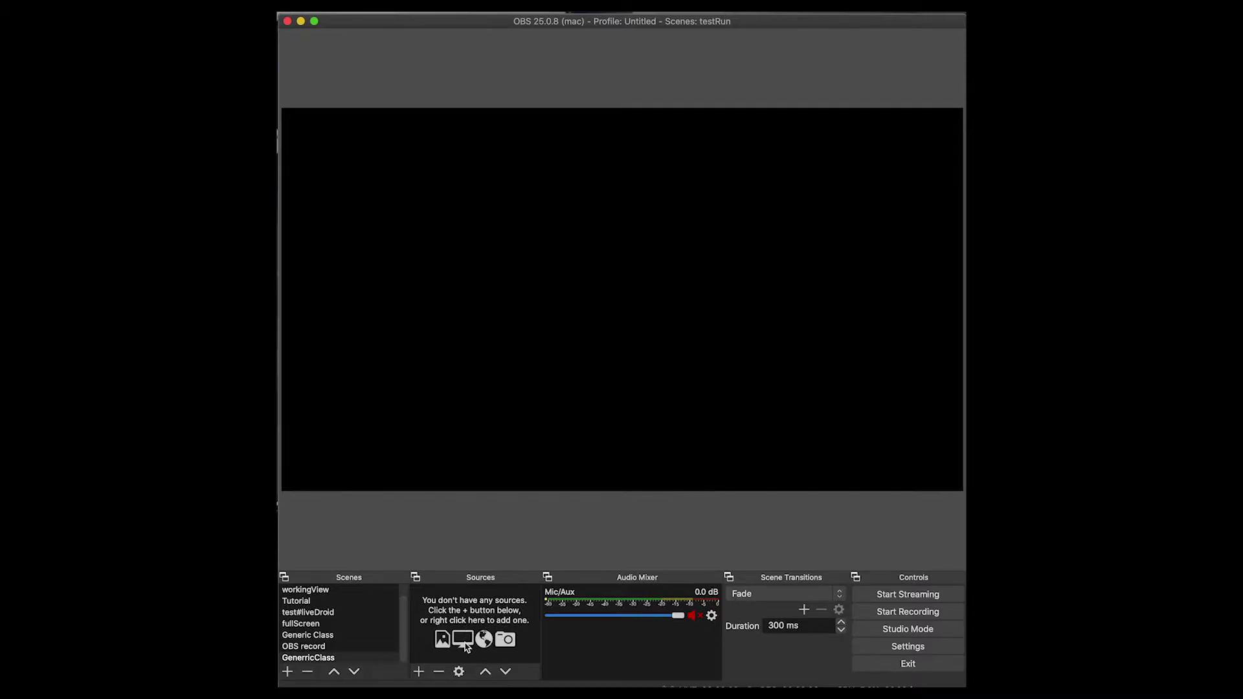
- Add a new image source named GUI2 to the GenerricClass scene
click(418, 674)
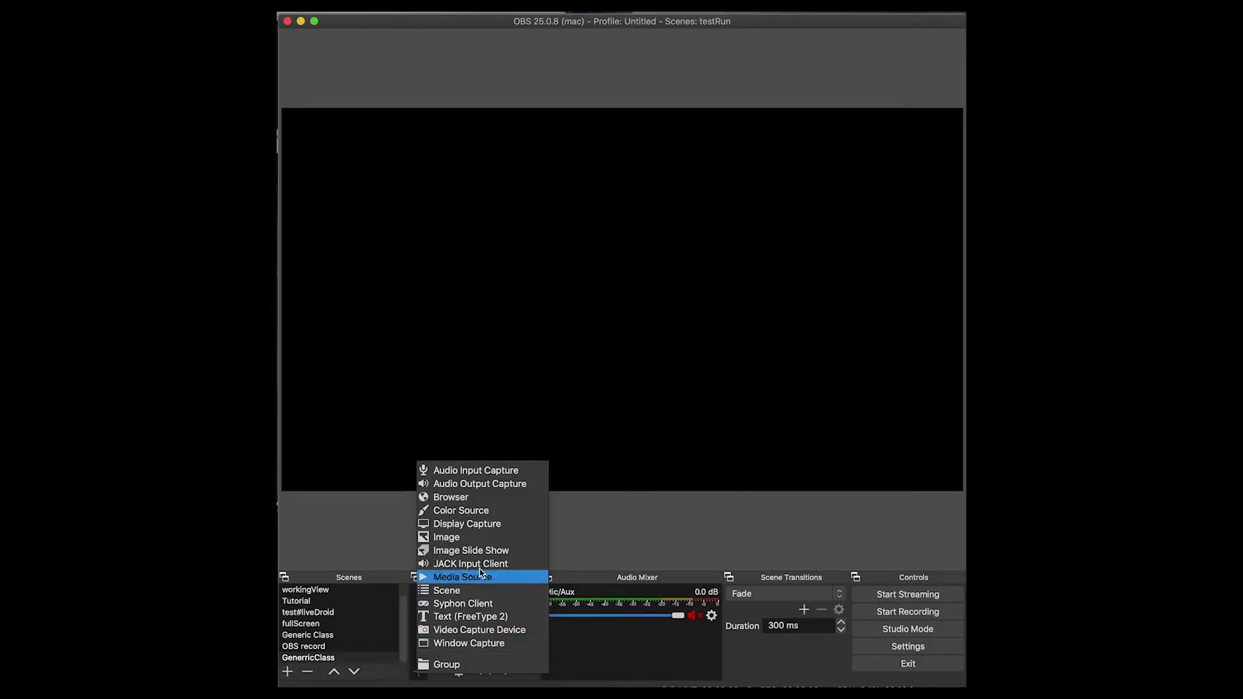
click(468, 538)
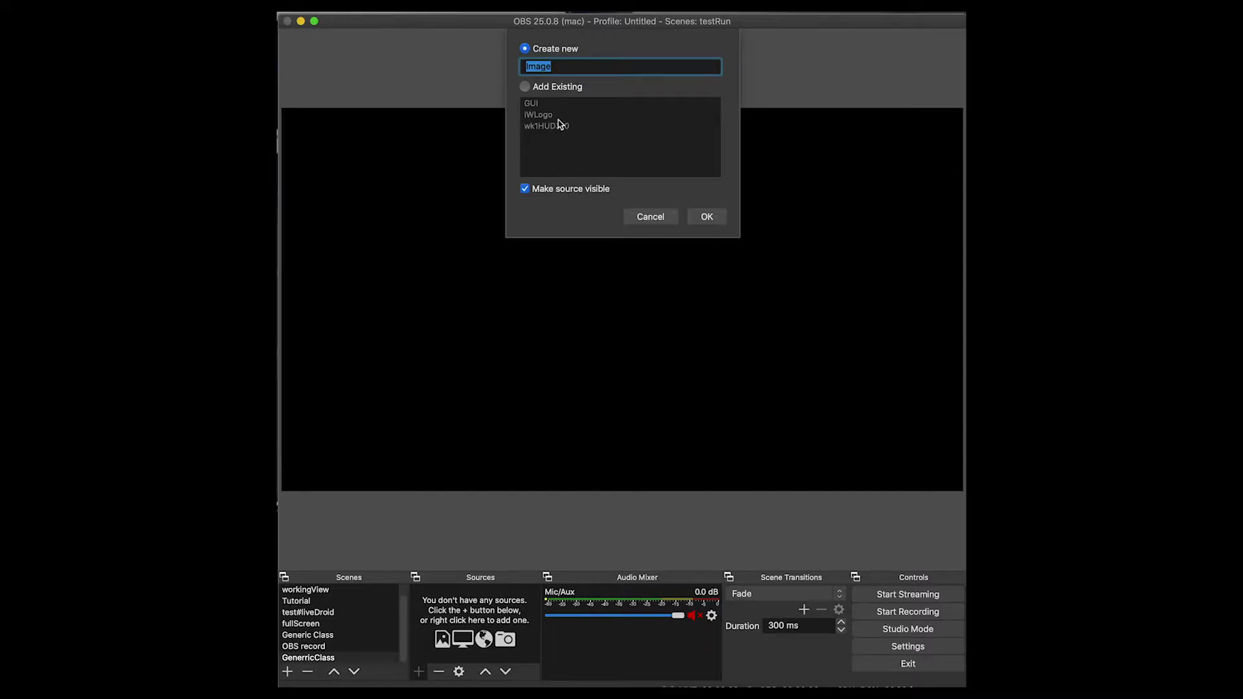
text(GUI)
text(2)
click(712, 216)
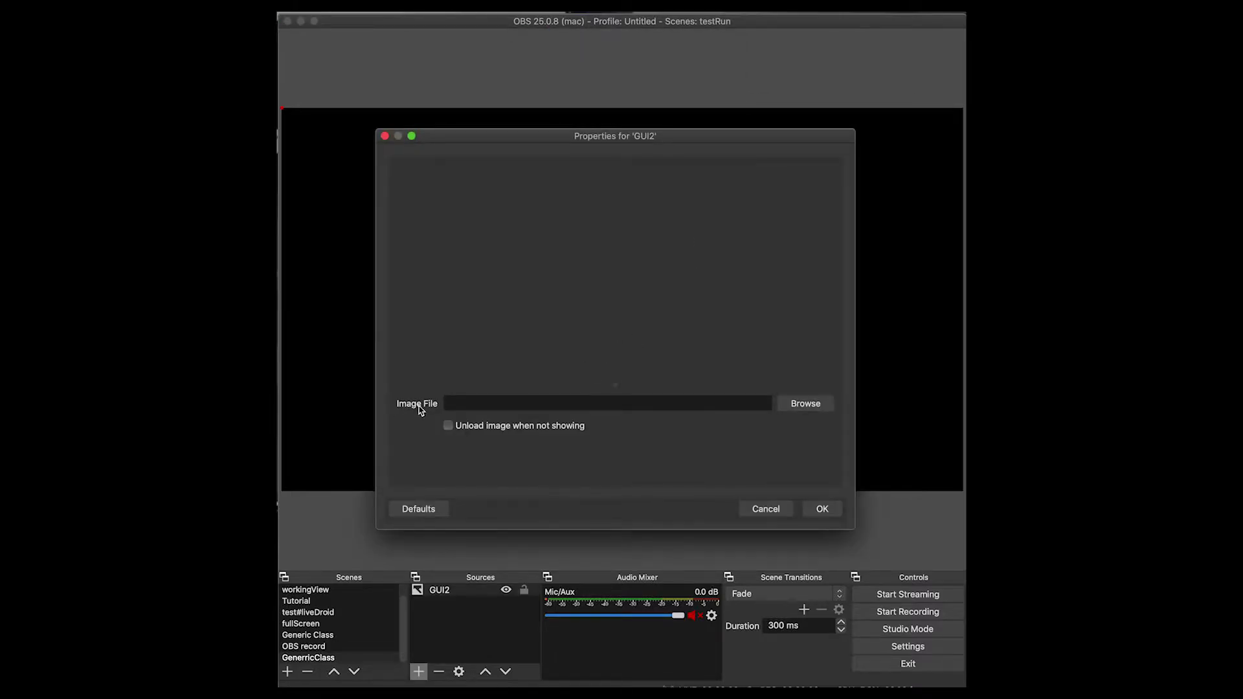
- Load genericGUI.png from the 02_streaming Pieces folder as the image file of the GUI2 source
click(805, 403)
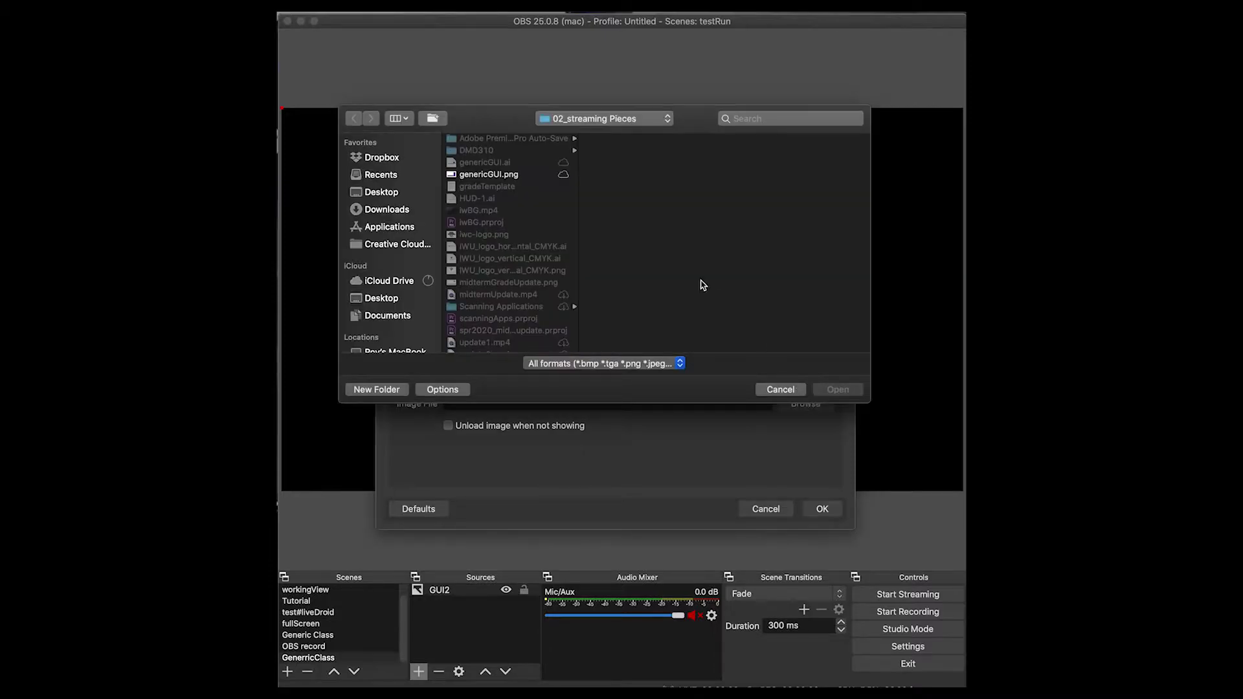
click(485, 175)
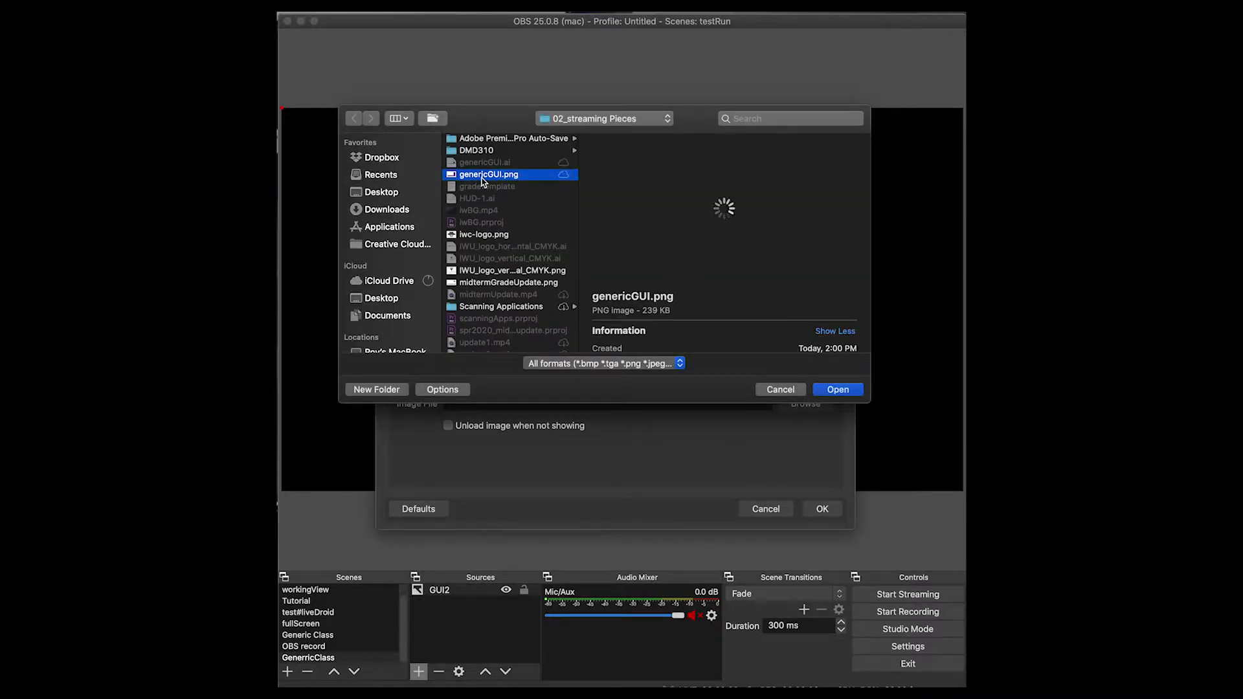
click(835, 390)
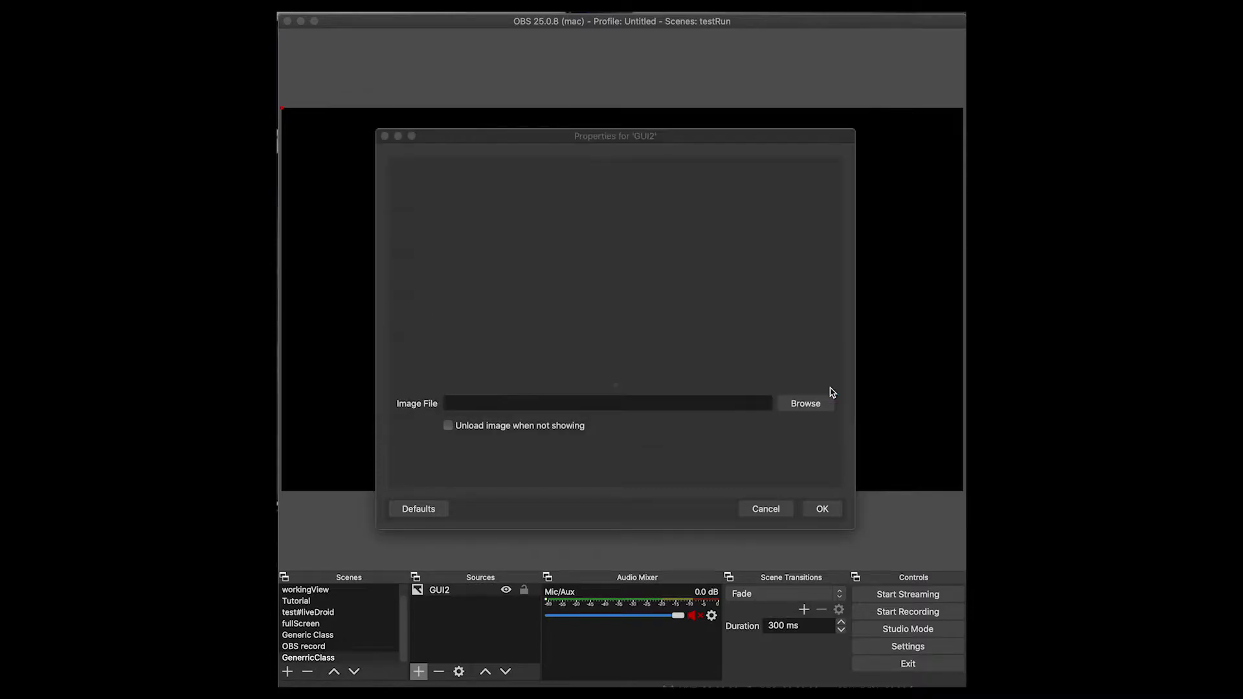
click(823, 508)
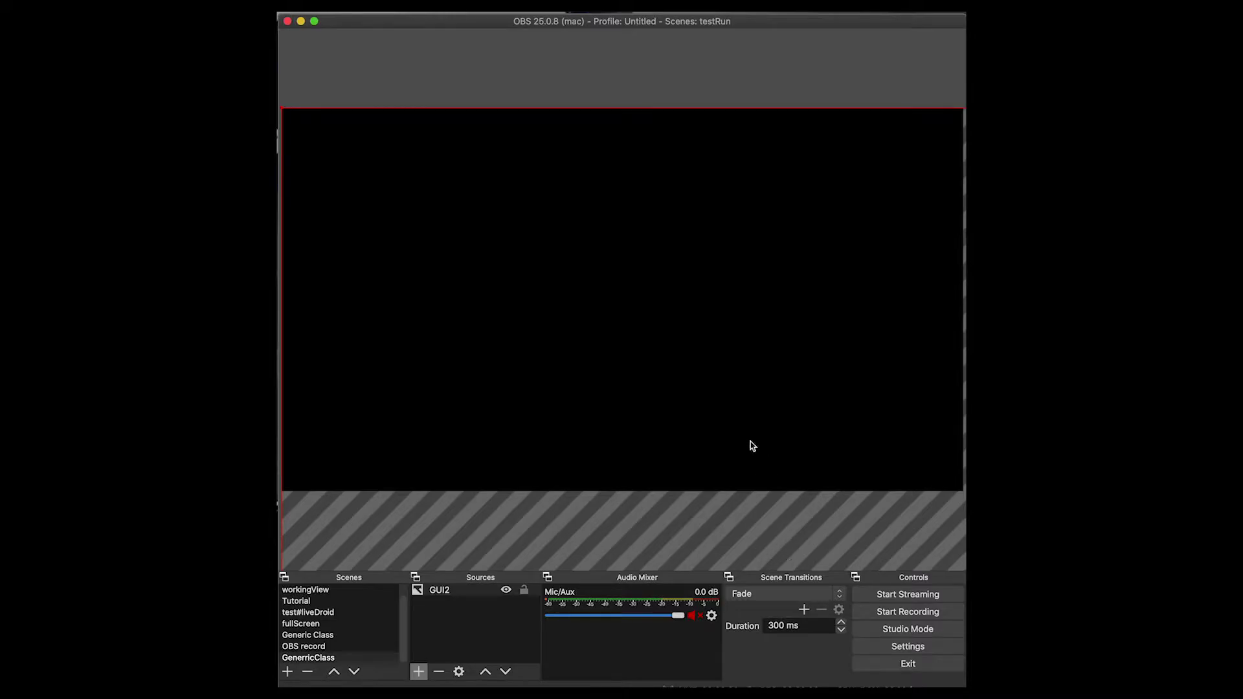
- Transform the GUI2 overlay image so that it fits to the screen
right_click(651, 421)
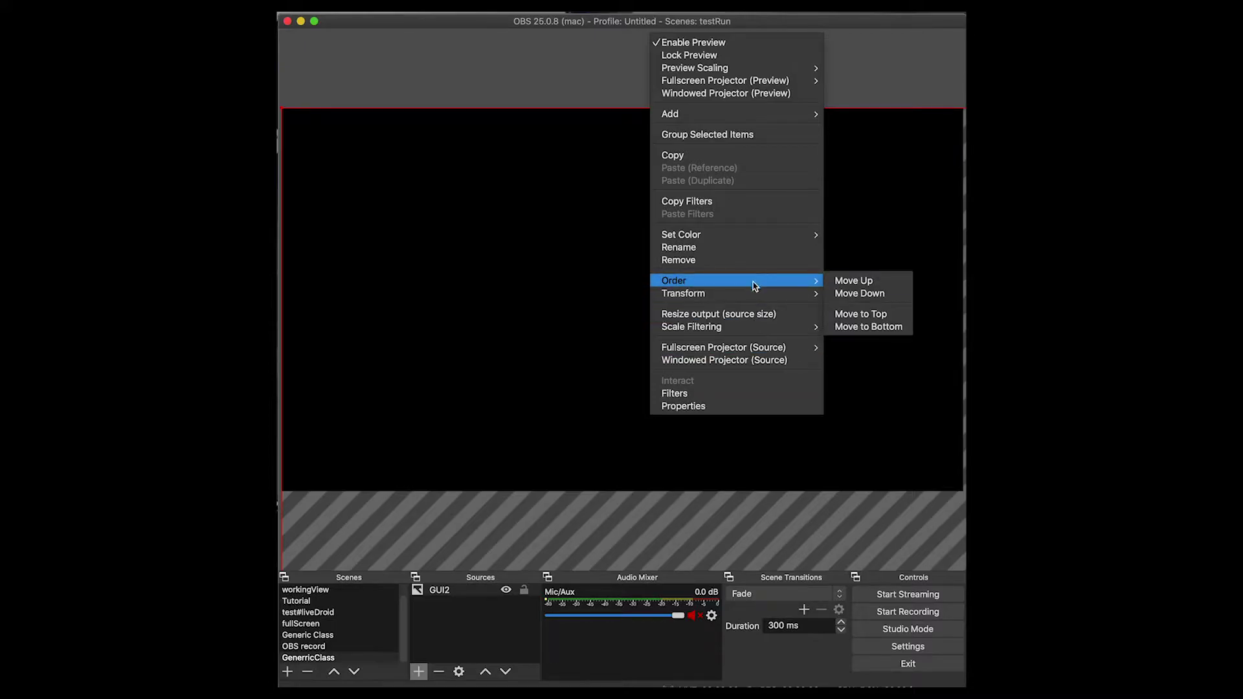
mouse_move(756, 292)
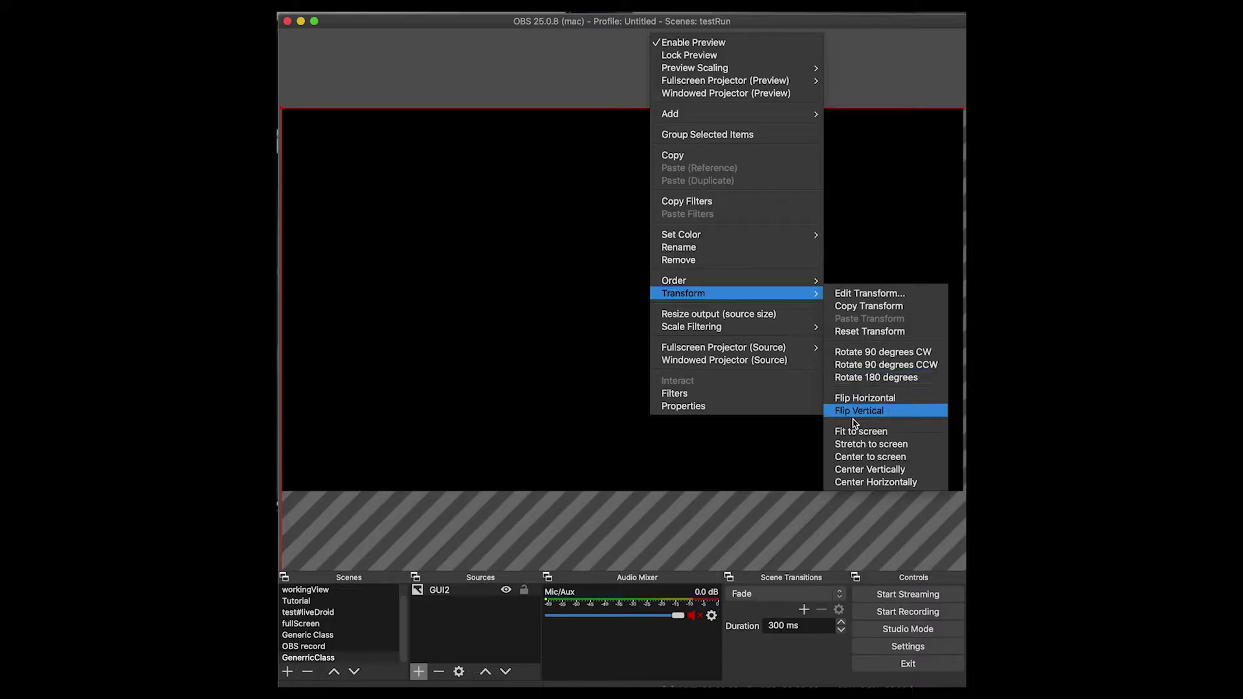
click(849, 432)
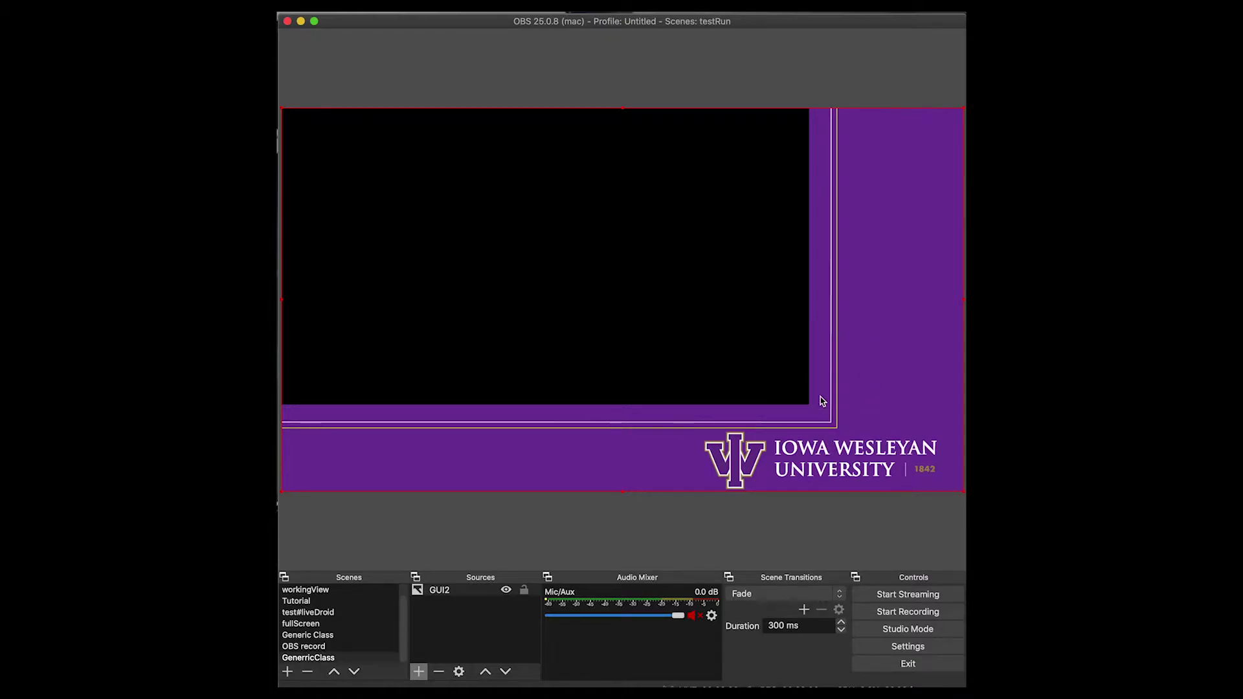
- Add a new video capture device source named LaptopWebcam2 to the scene
click(418, 672)
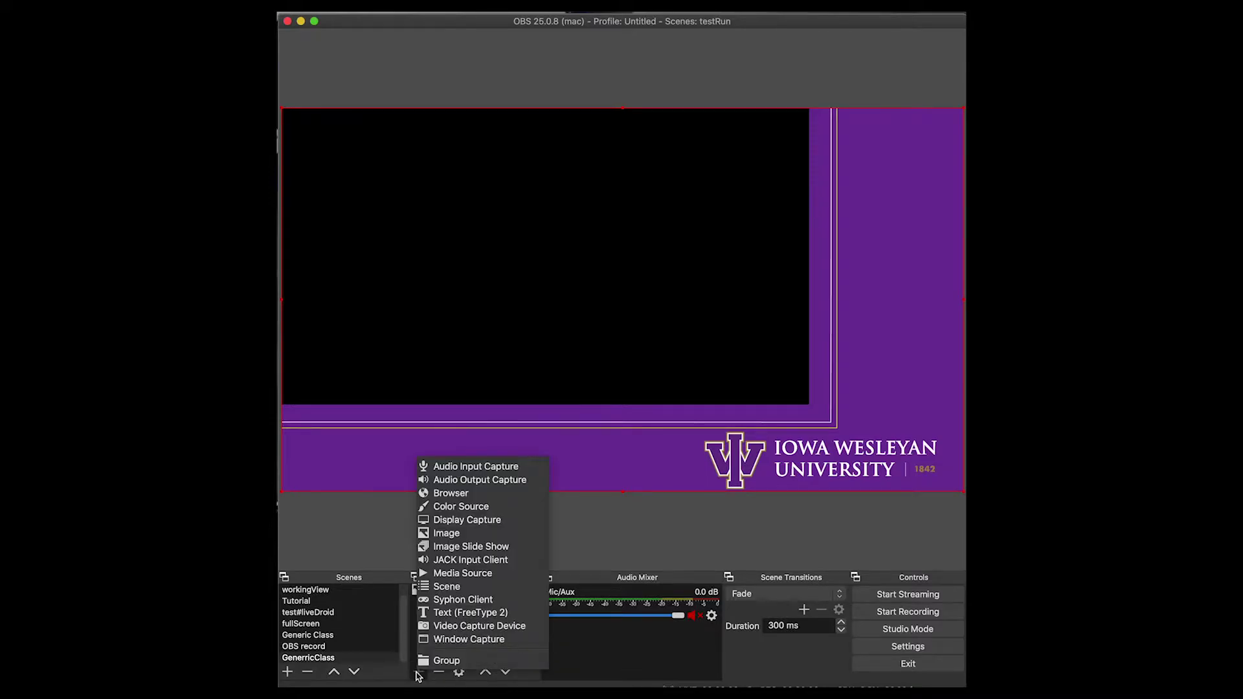
click(492, 625)
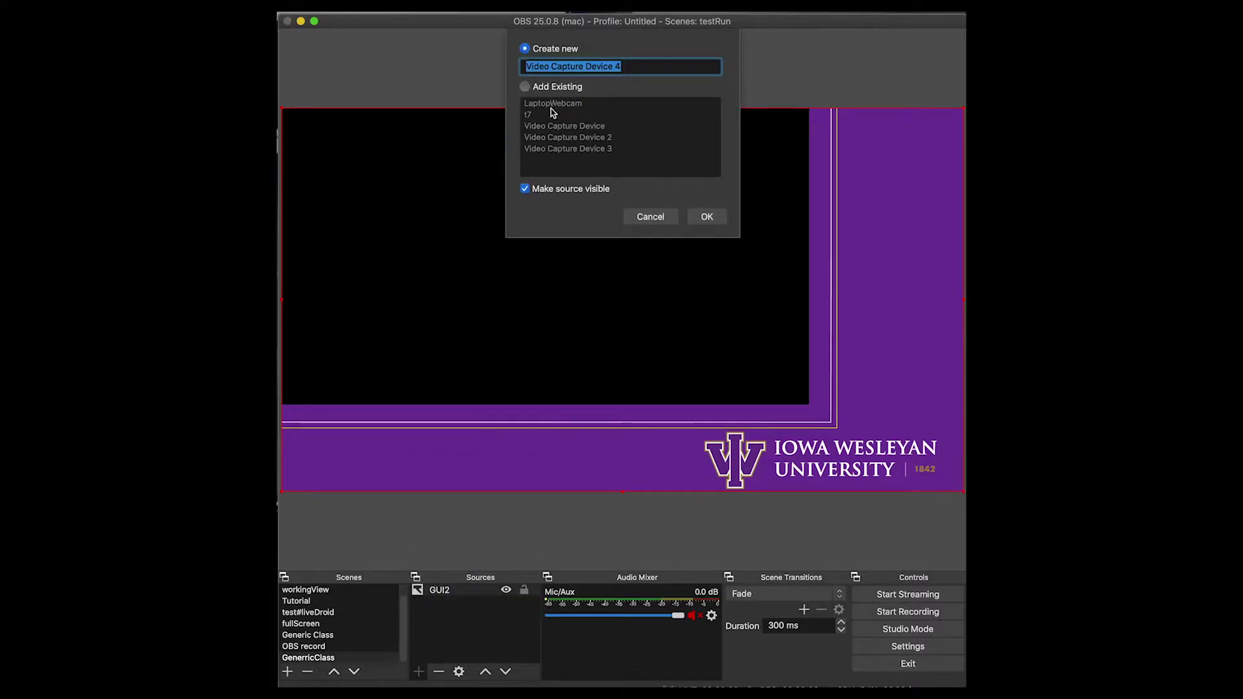
text(La)
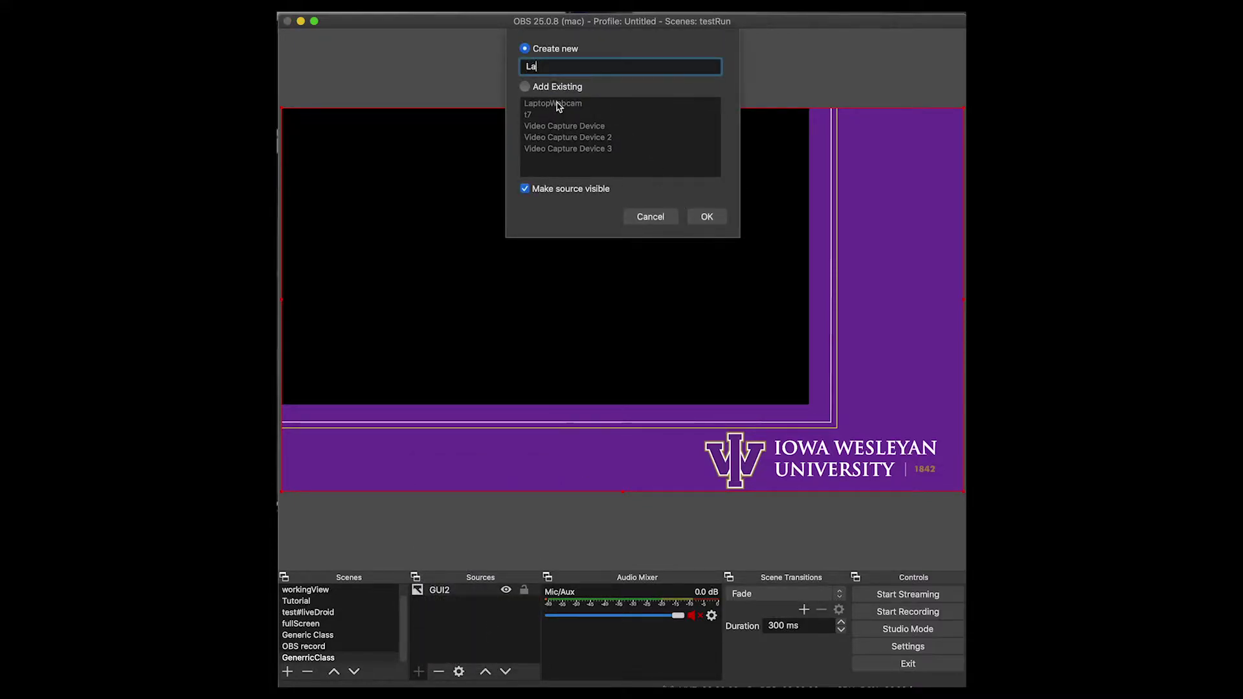
text(ptopWebcam2)
key(Return)
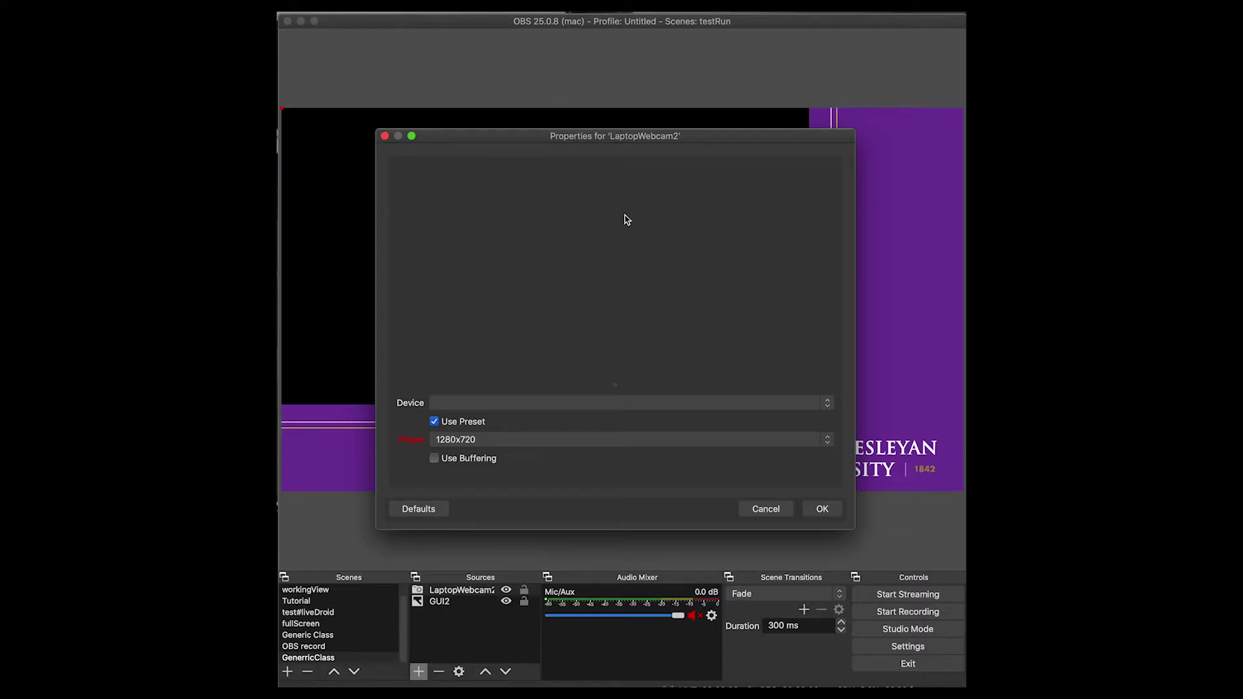
- Set the LaptopWebcam2 device to FaceTime HD Camera (Built-in) and accept its properties
click(557, 406)
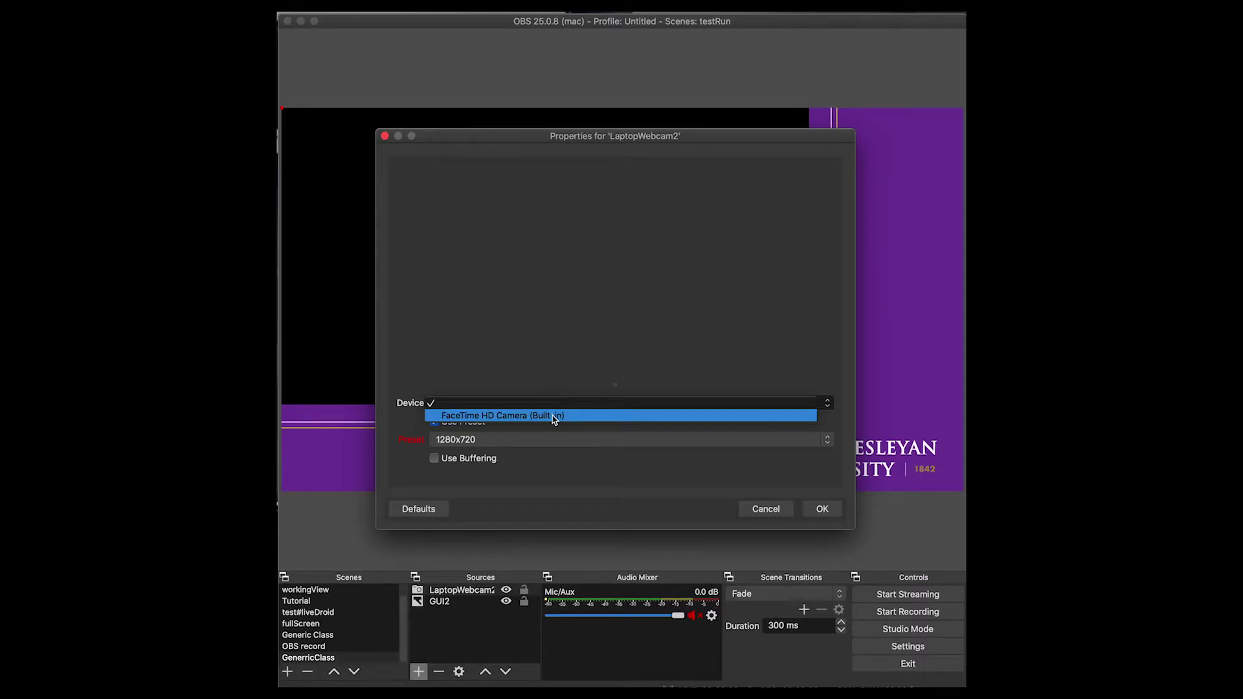
click(554, 418)
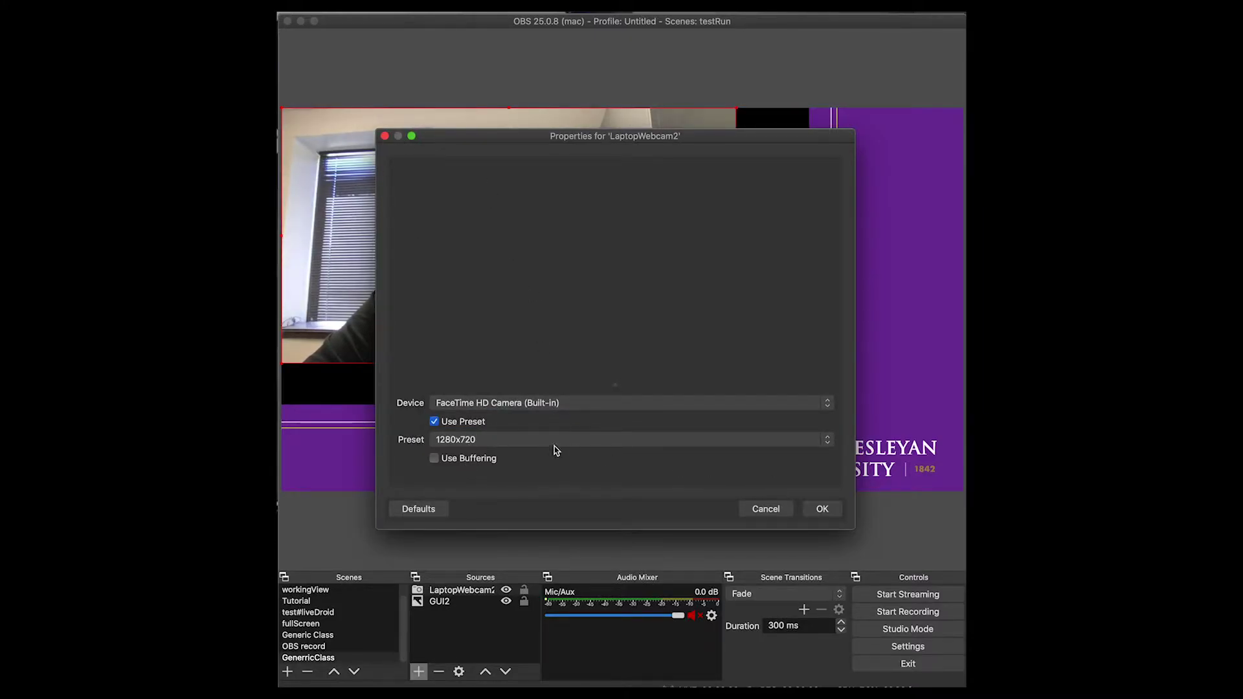
click(823, 509)
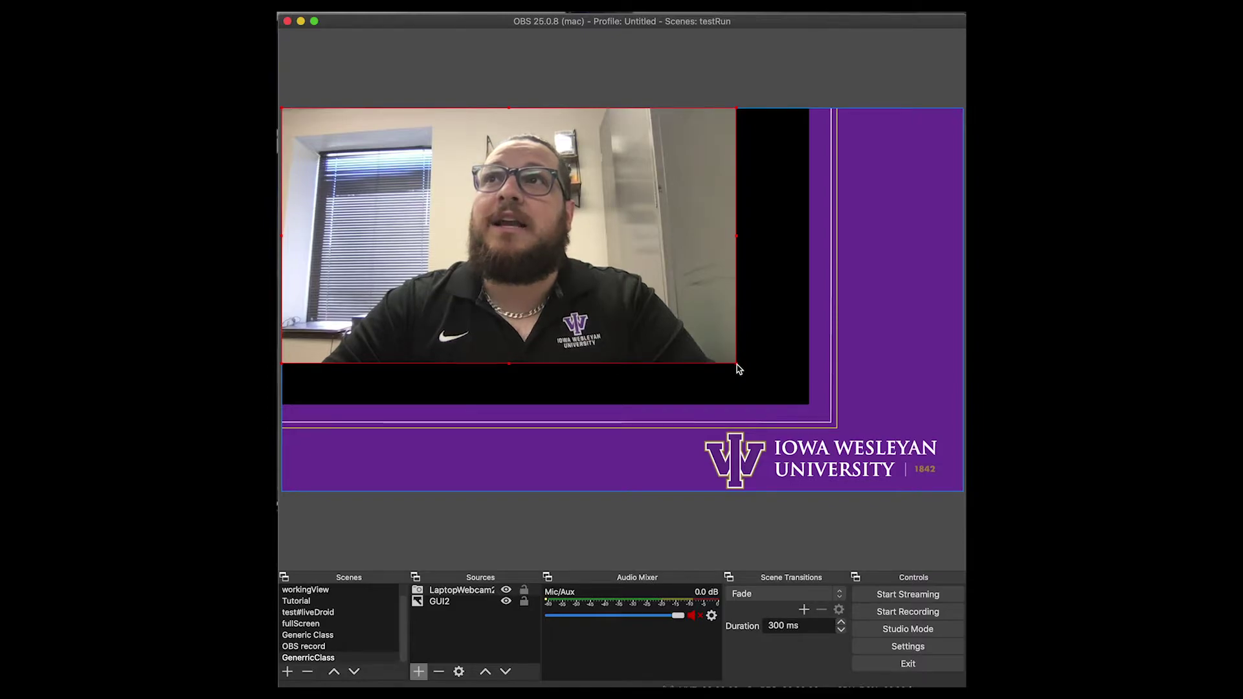
- Scale the webcam feed down to about half the canvas width and move it right of the canvas centre
drag(737, 364, 486, 310)
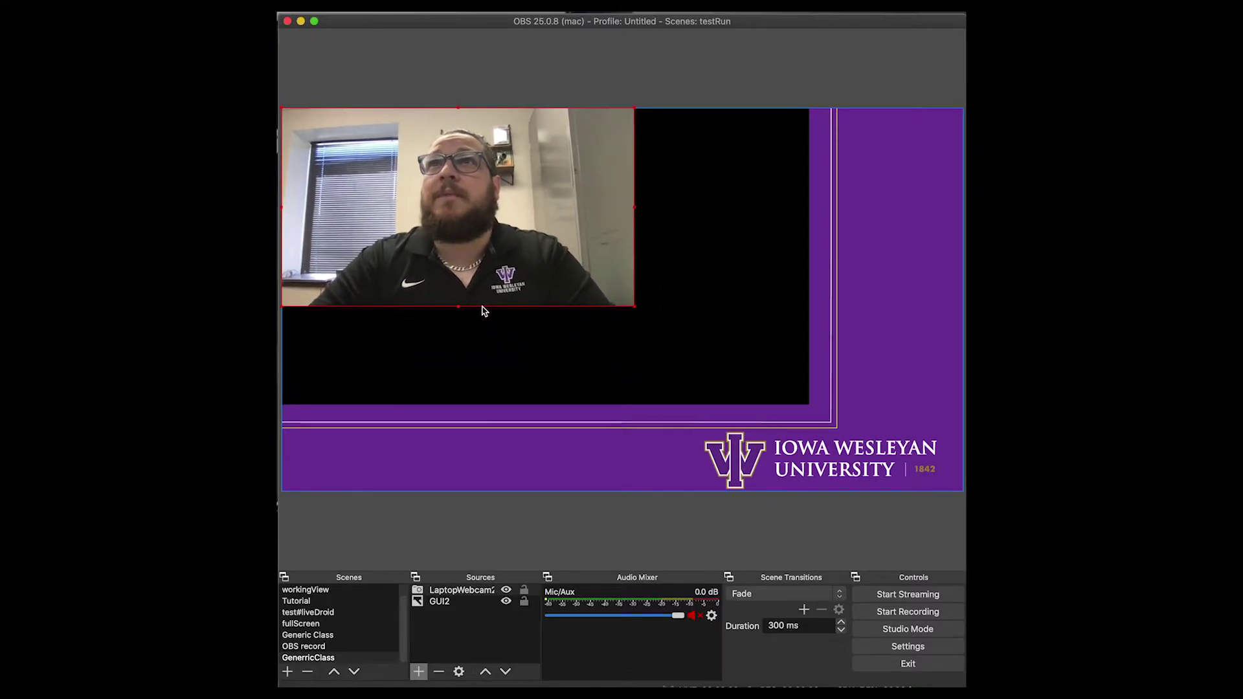
drag(465, 182, 685, 206)
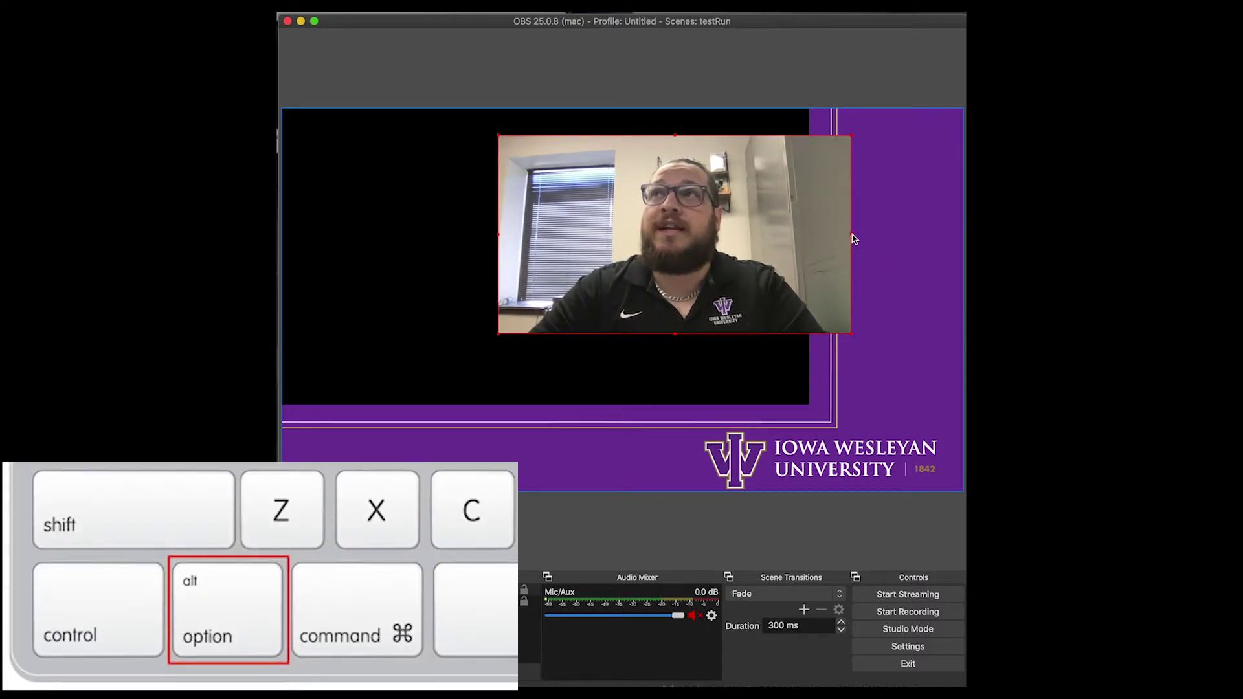
- Crop all four edges of the webcam feed to a nearly square frame around the presenter
drag(852, 239, 818, 238)
mouse_move(801, 238)
mouse_down()
mouse_move(768, 241)
mouse_move(786, 244)
mouse_up()
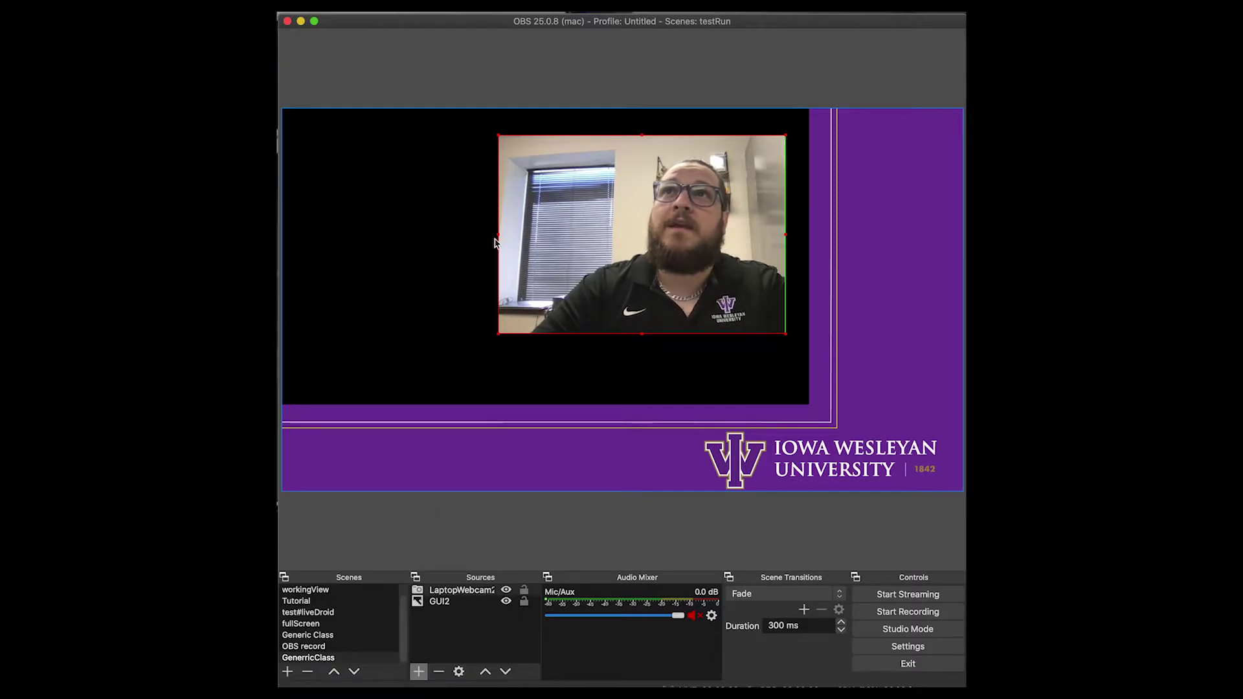
drag(499, 239, 591, 249)
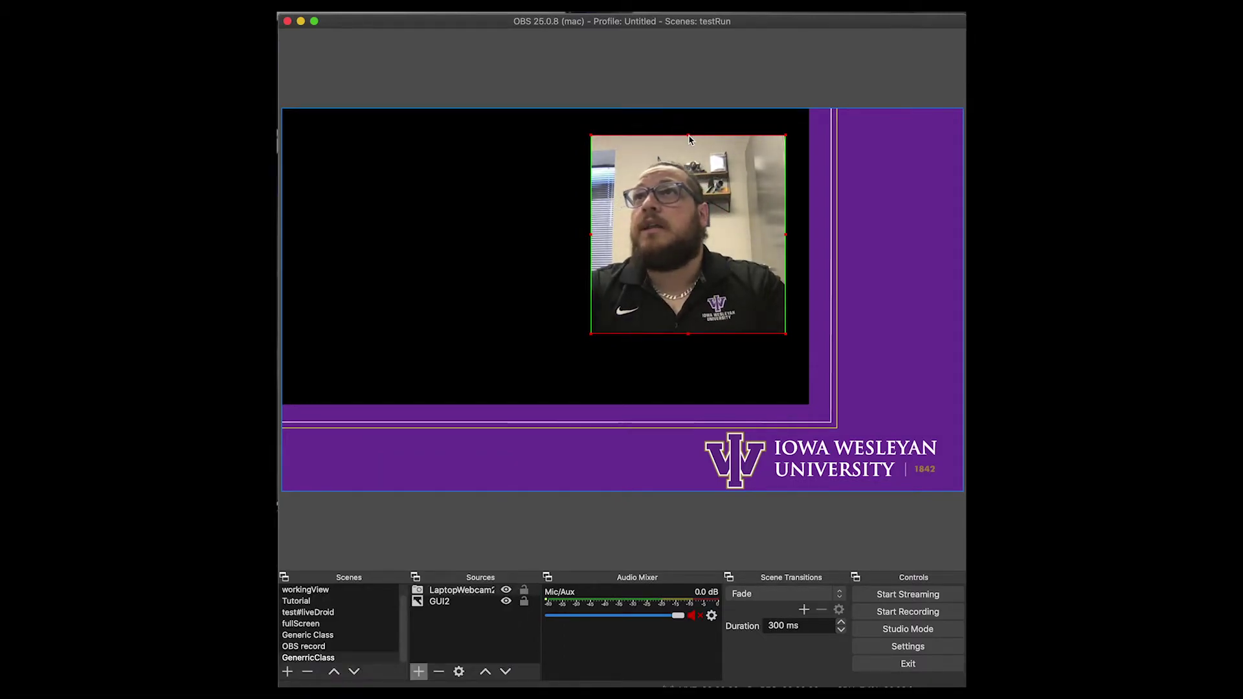
drag(689, 141, 688, 146)
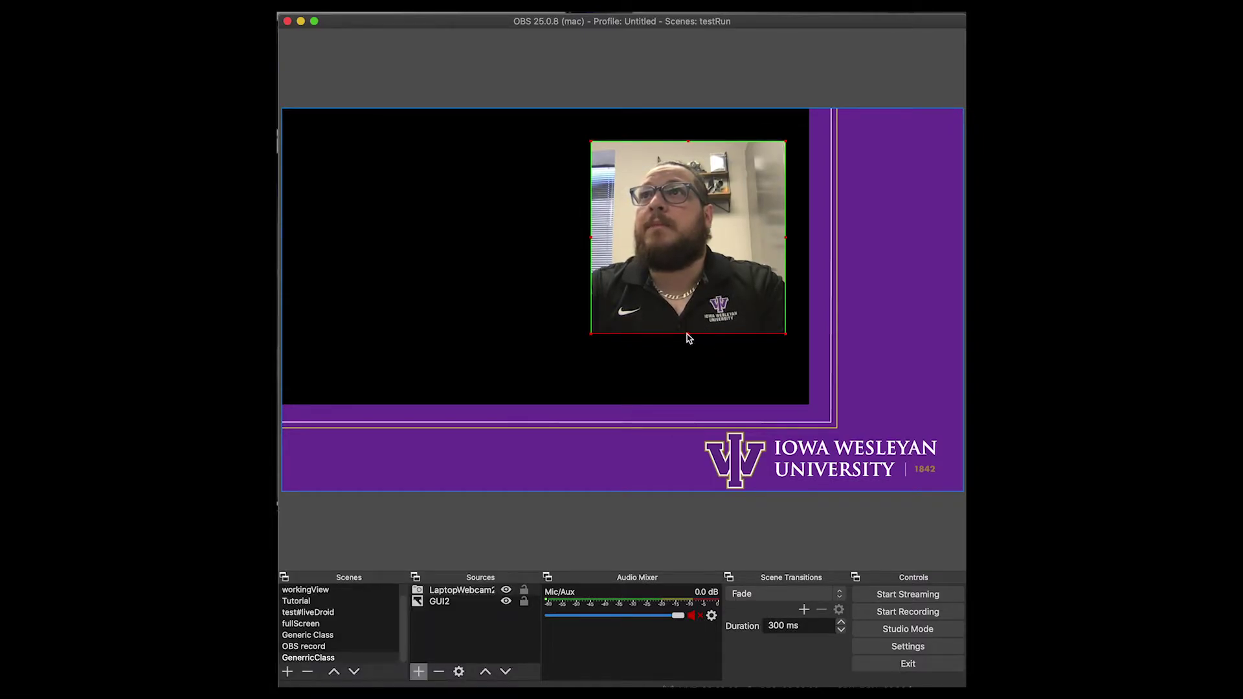
drag(689, 334, 690, 330)
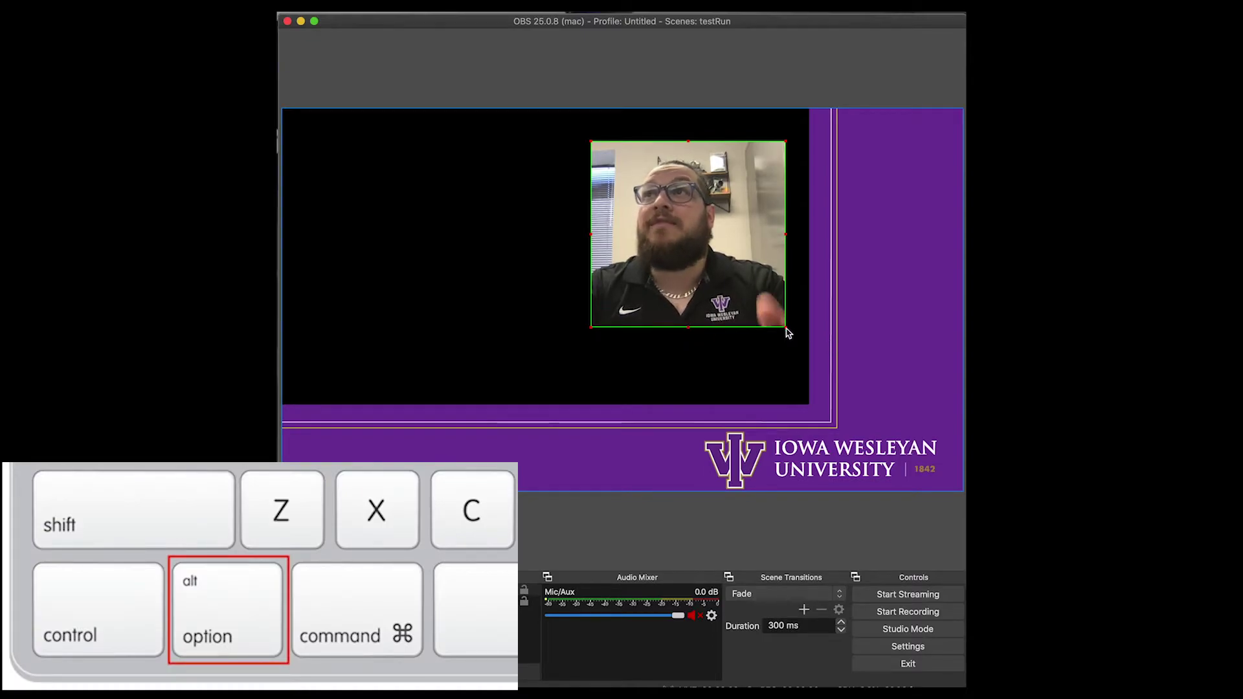
- Scale the cropped webcam feed down slightly and place it in the canvas's upper-right corner
drag(786, 329, 765, 310)
drag(670, 189, 843, 172)
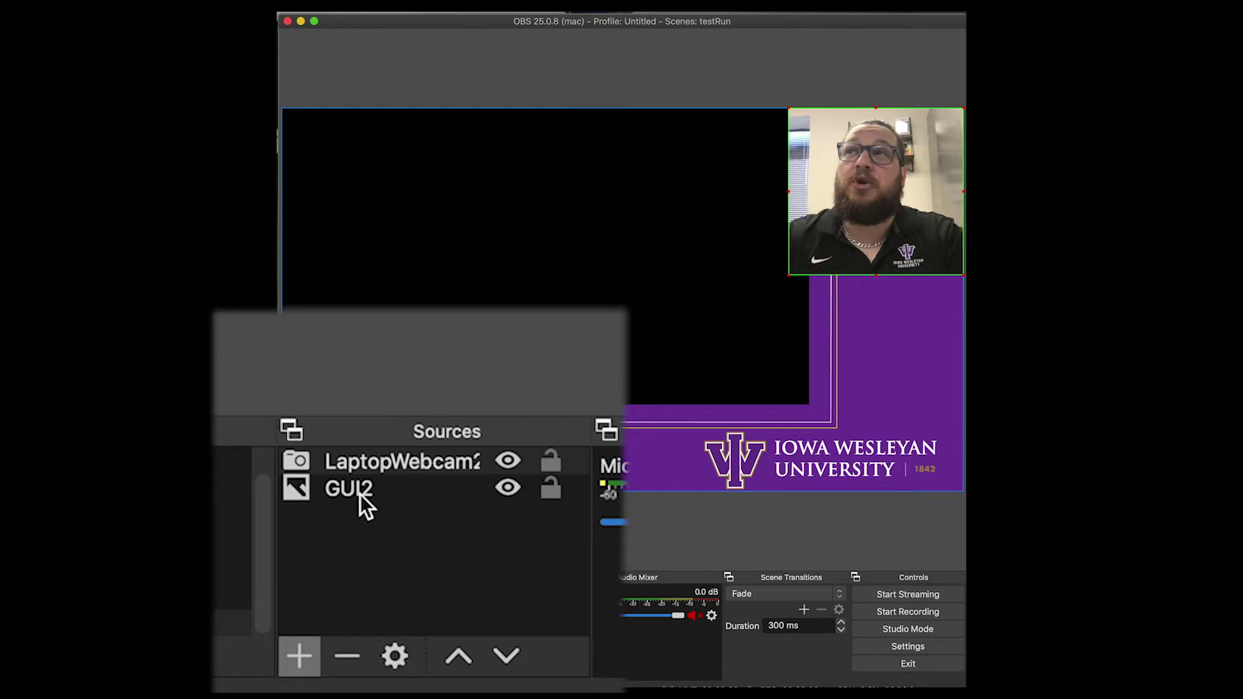
- Add a new display capture source named Illustrator to the scene
click(417, 677)
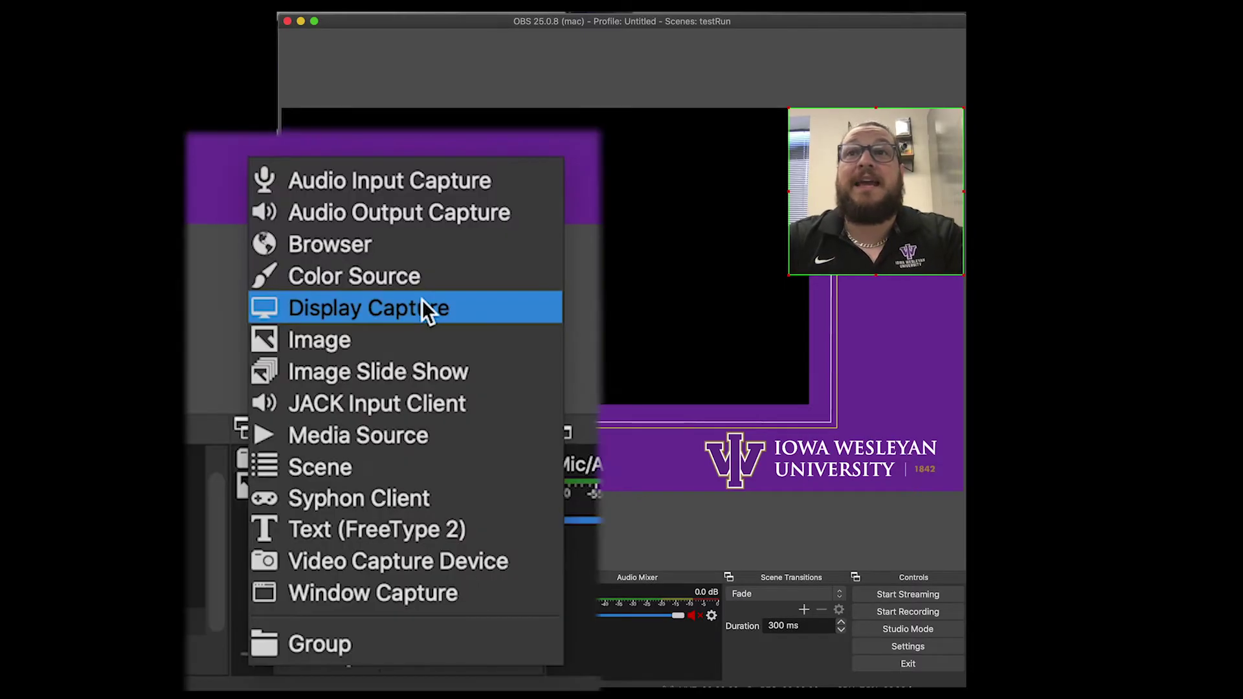
click(490, 528)
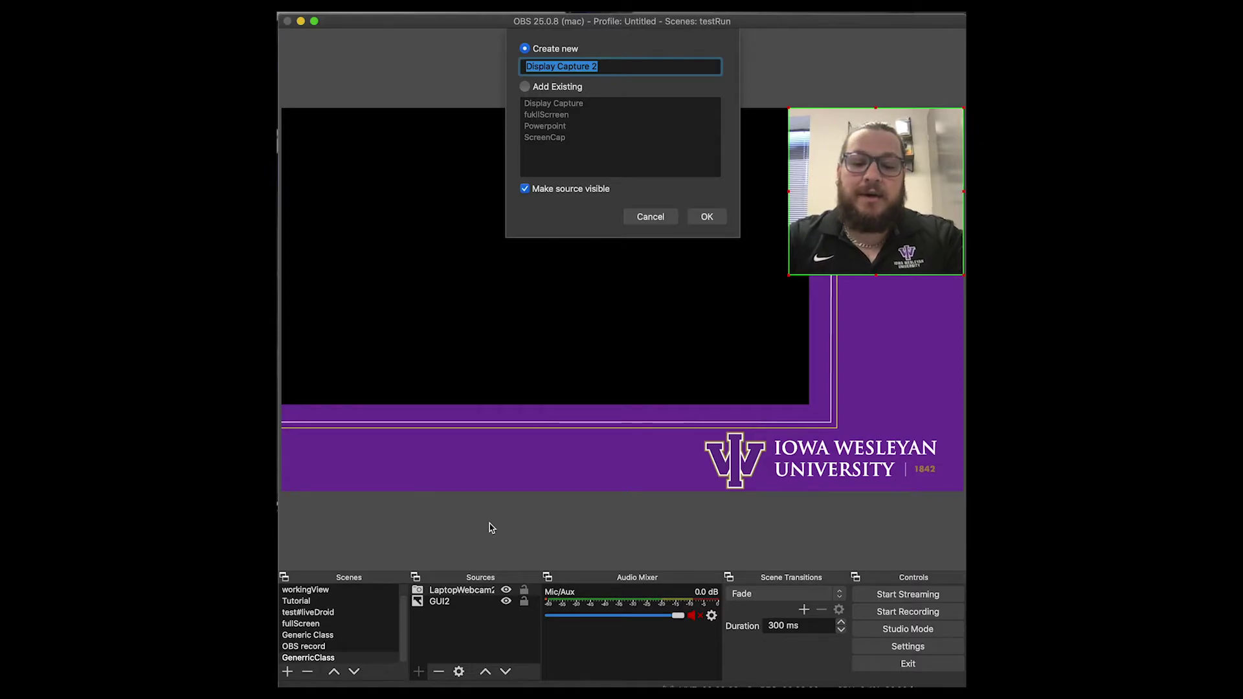
text(I)
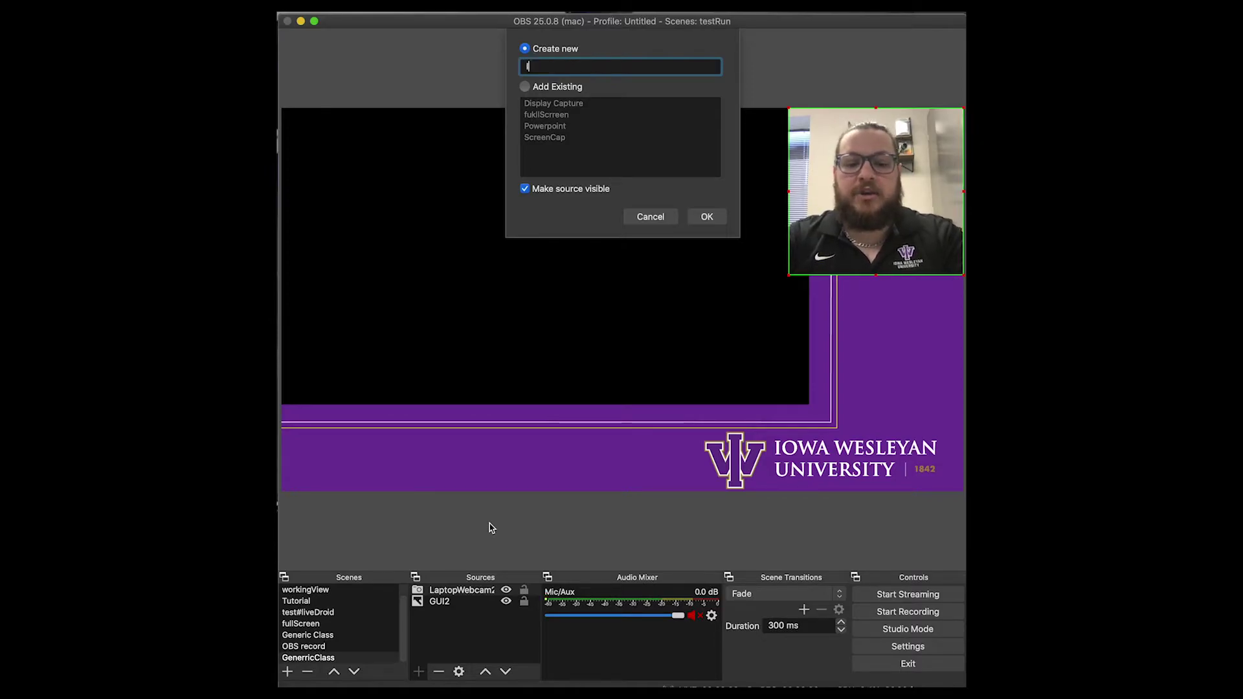
text(llustrator)
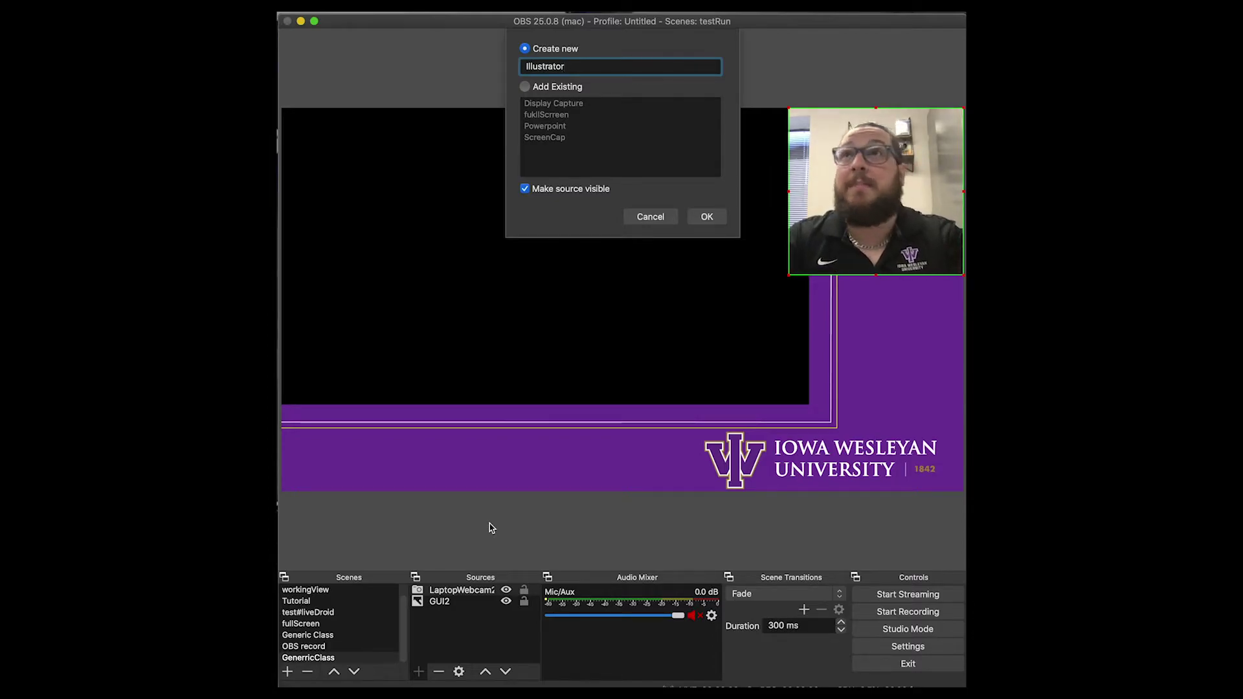
click(718, 217)
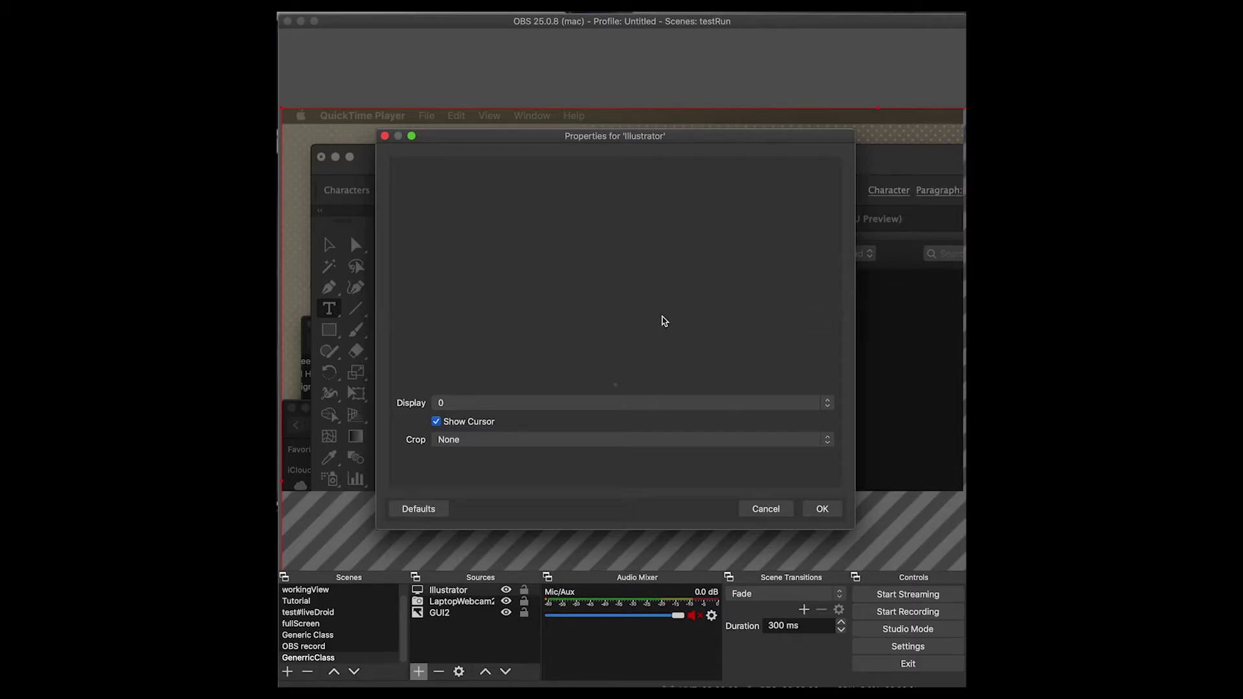
- Configure the Illustrator capture to use display 0, cropped to the Adobe Illustrator 2020 genericGUI.ai window
click(530, 406)
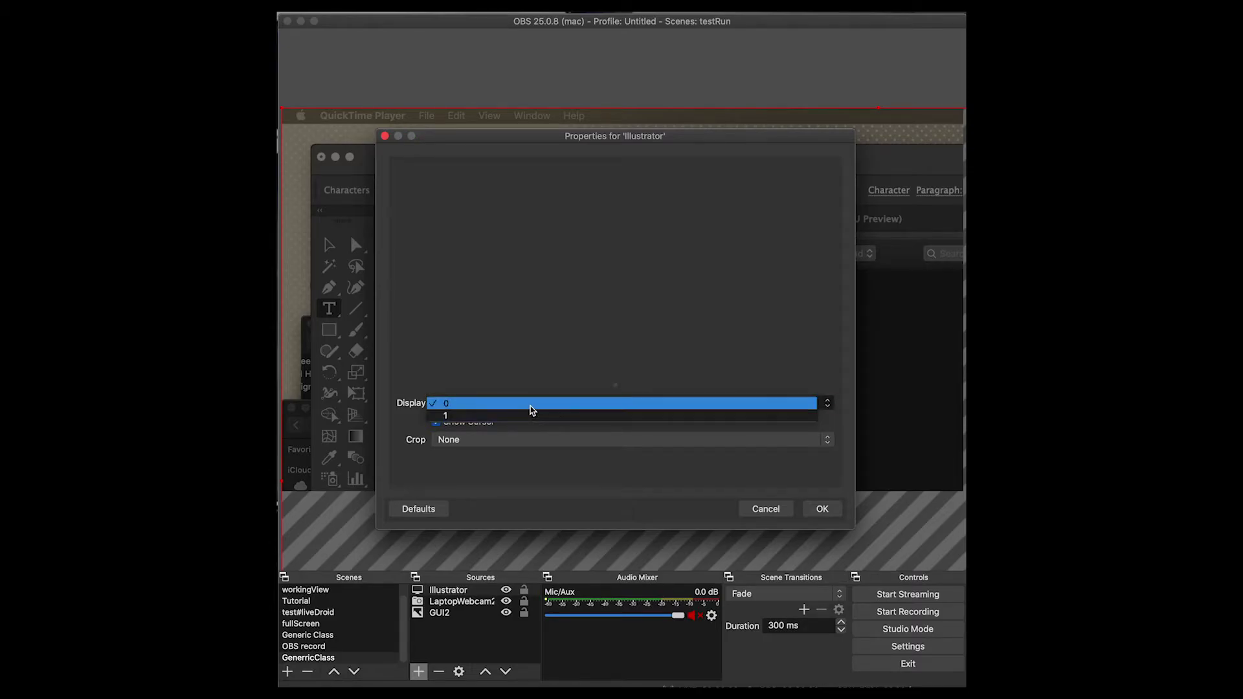
click(531, 406)
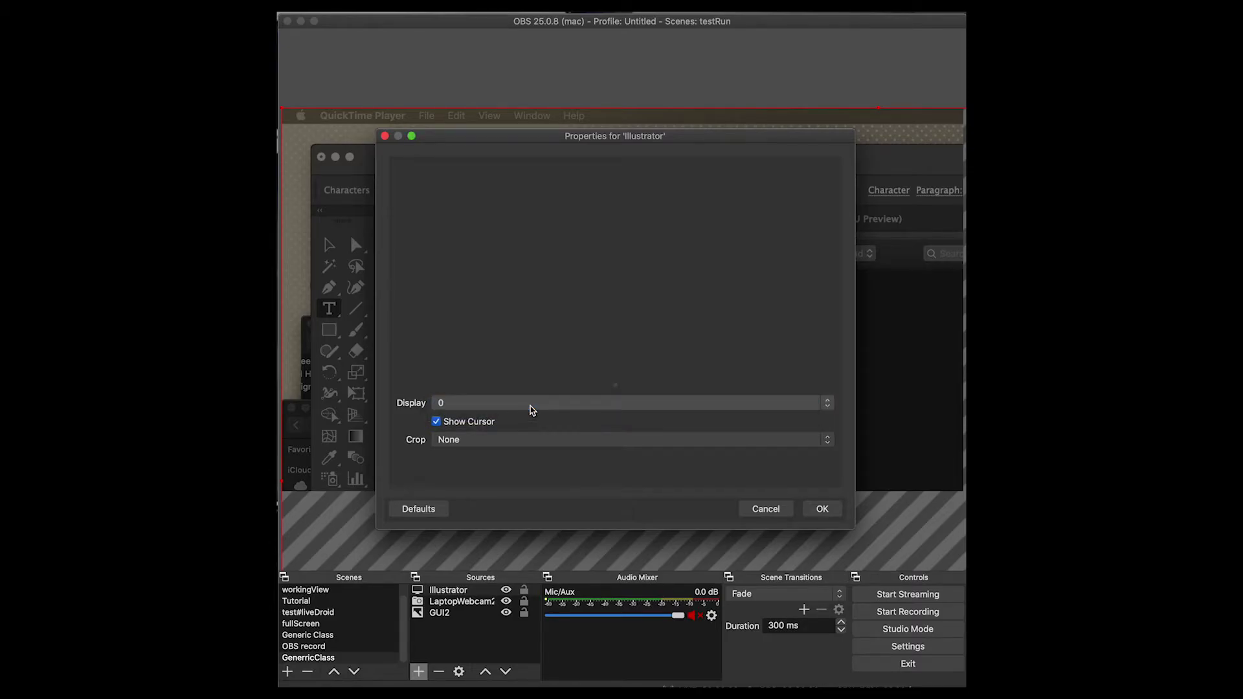
click(445, 440)
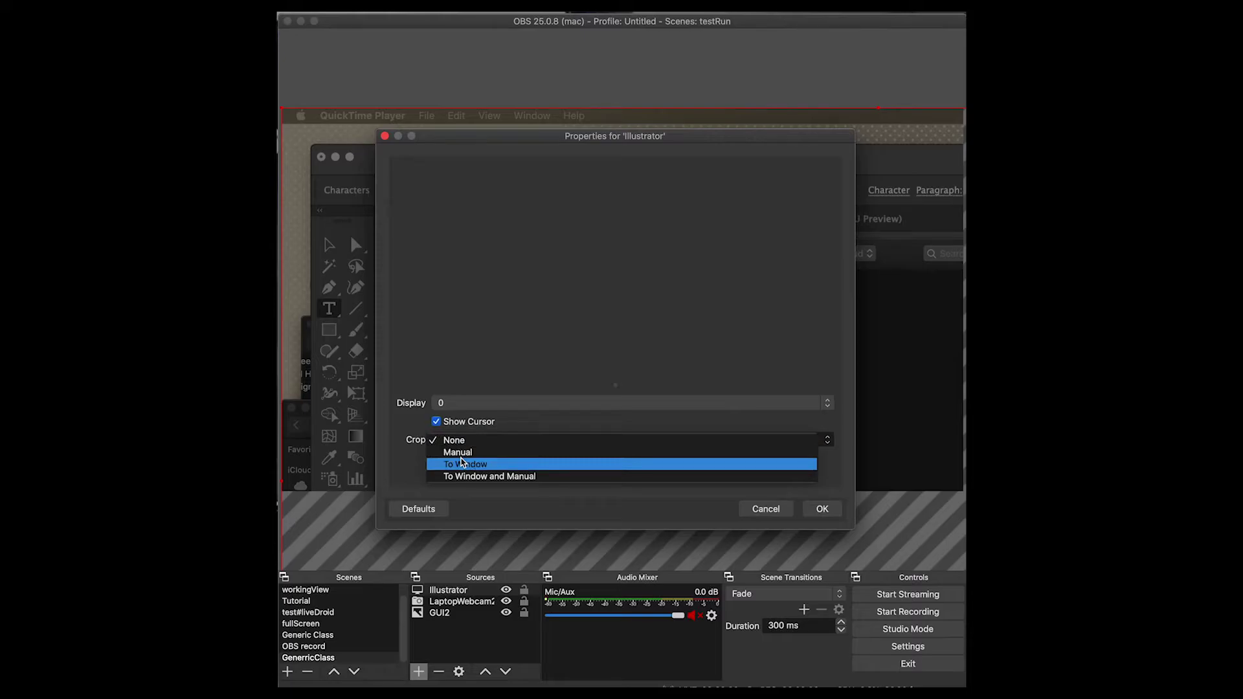
click(463, 464)
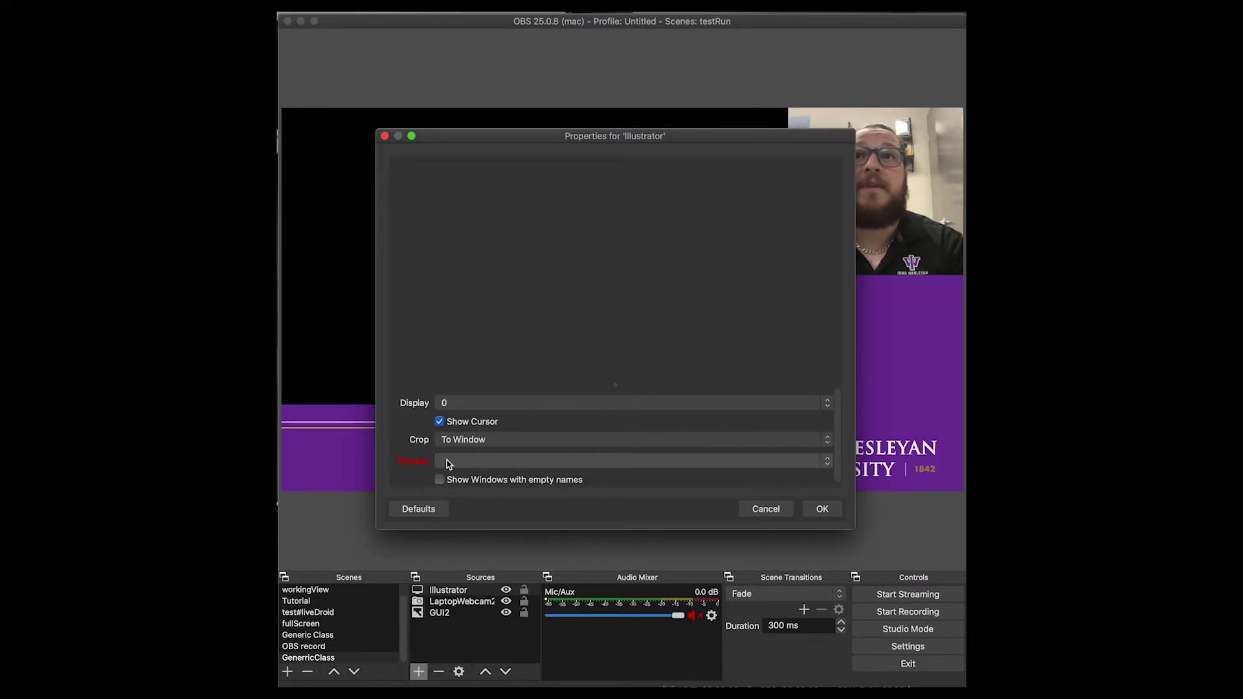
click(449, 465)
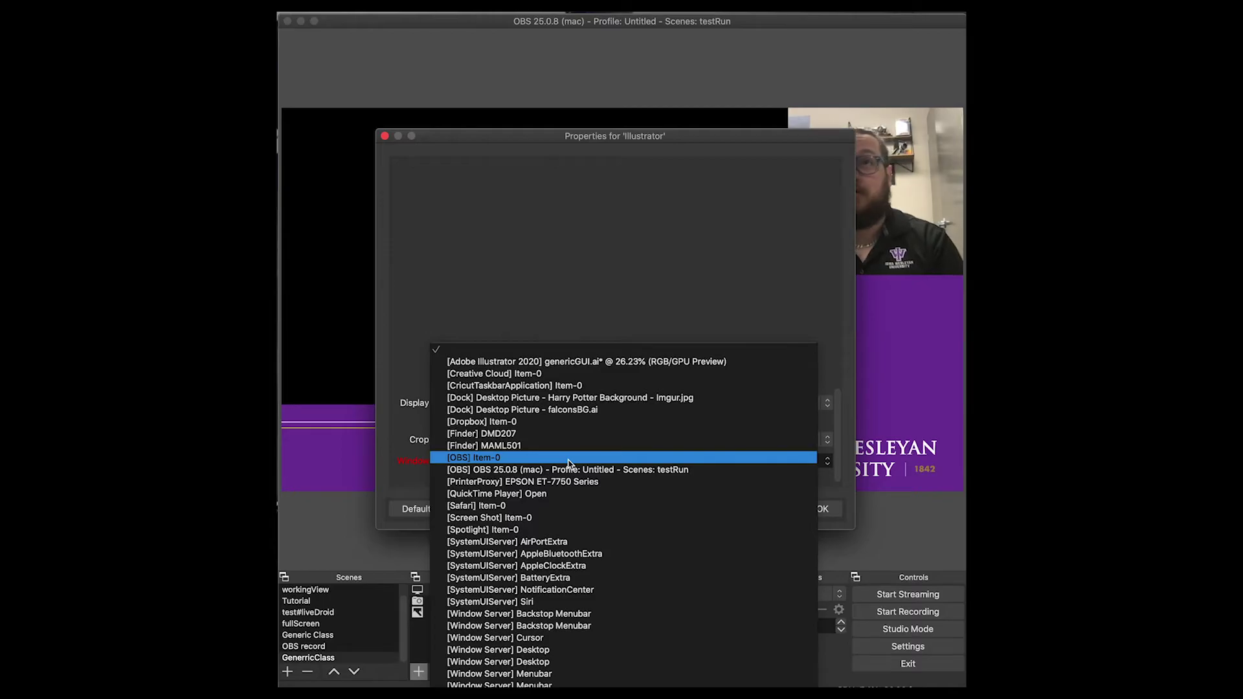
click(581, 363)
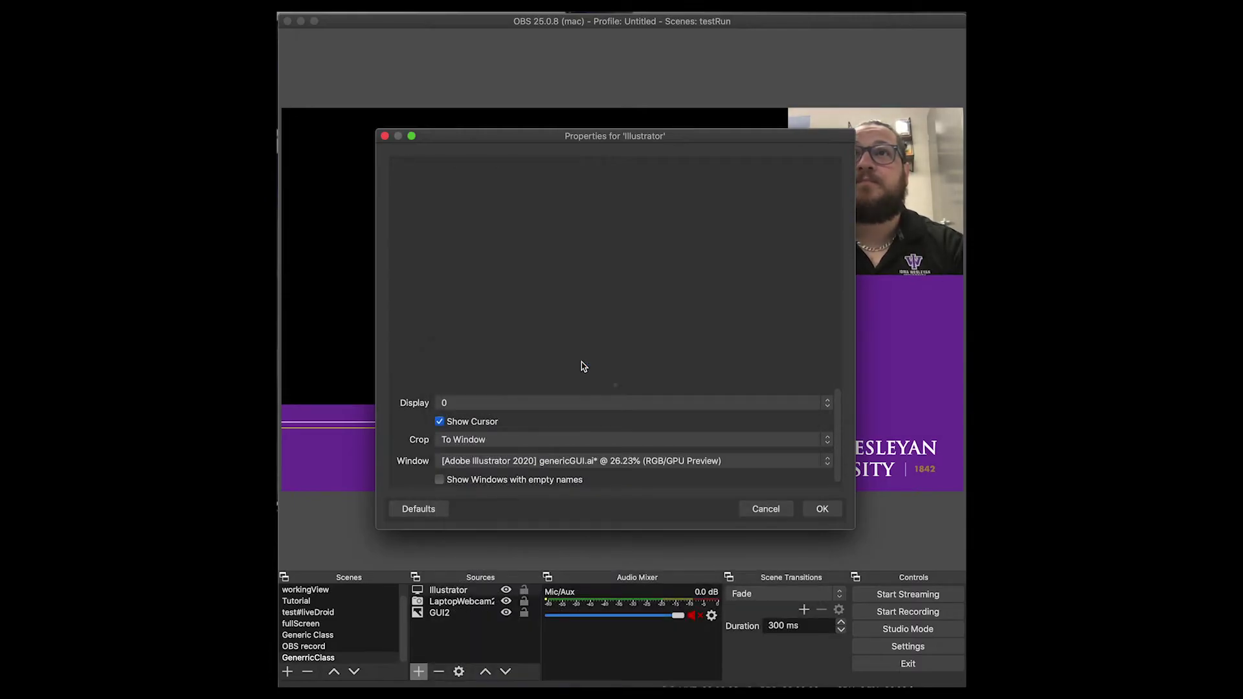
click(833, 515)
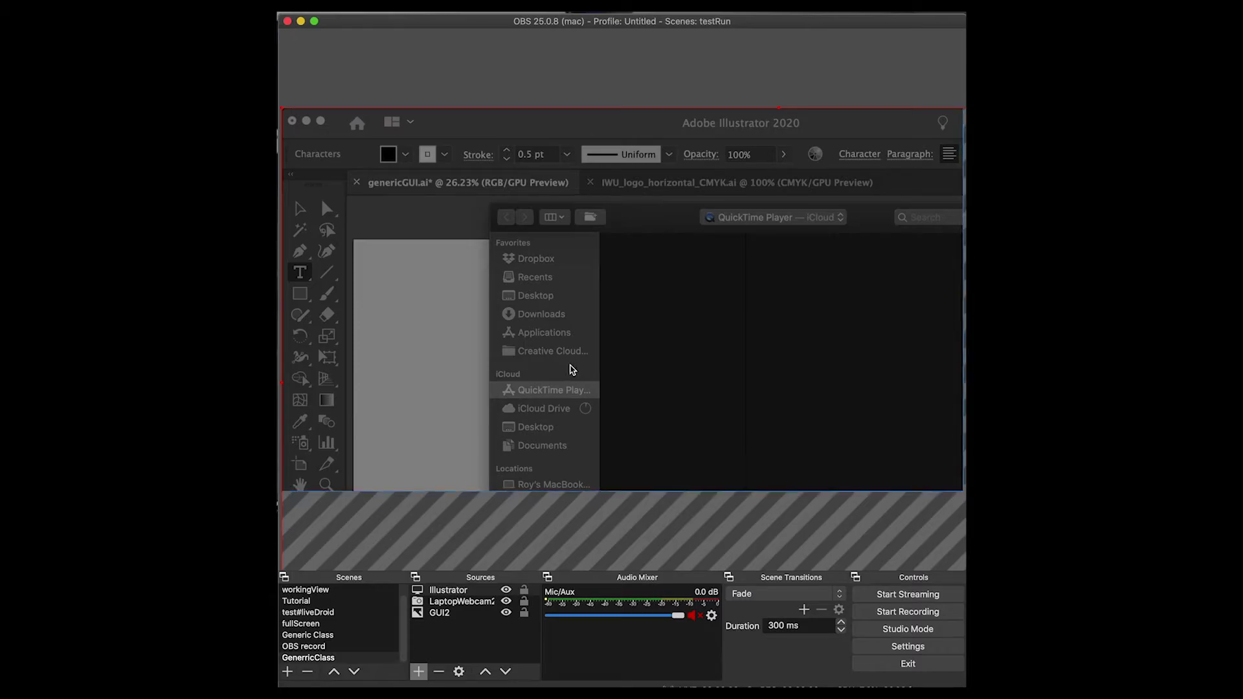
- Fit the Illustrator capture to the screen, then scale it down until its right edge meets the webcam feed
right_click(573, 369)
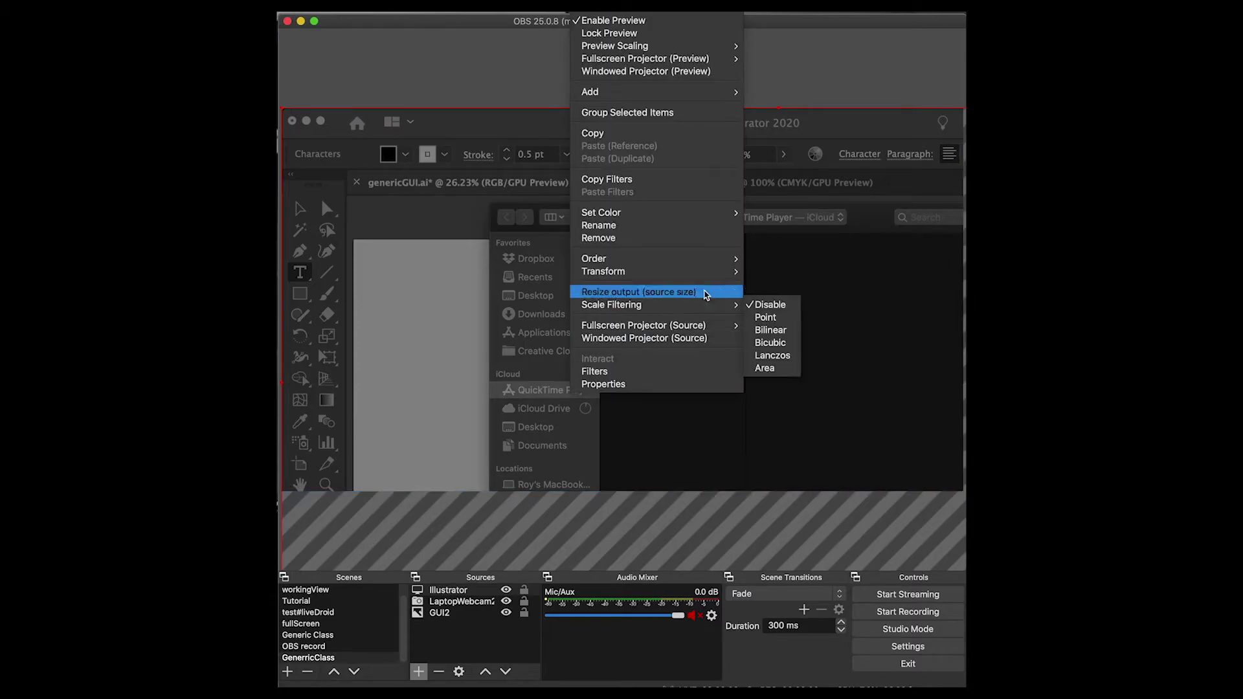
mouse_move(715, 271)
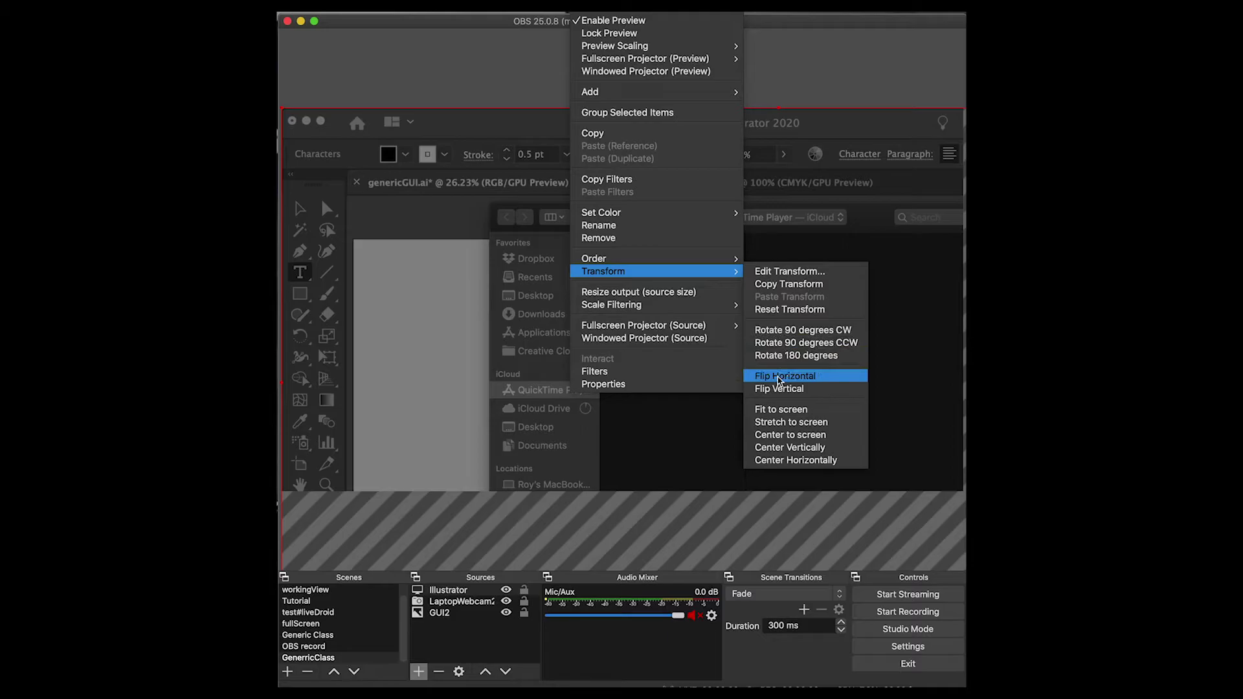
click(770, 409)
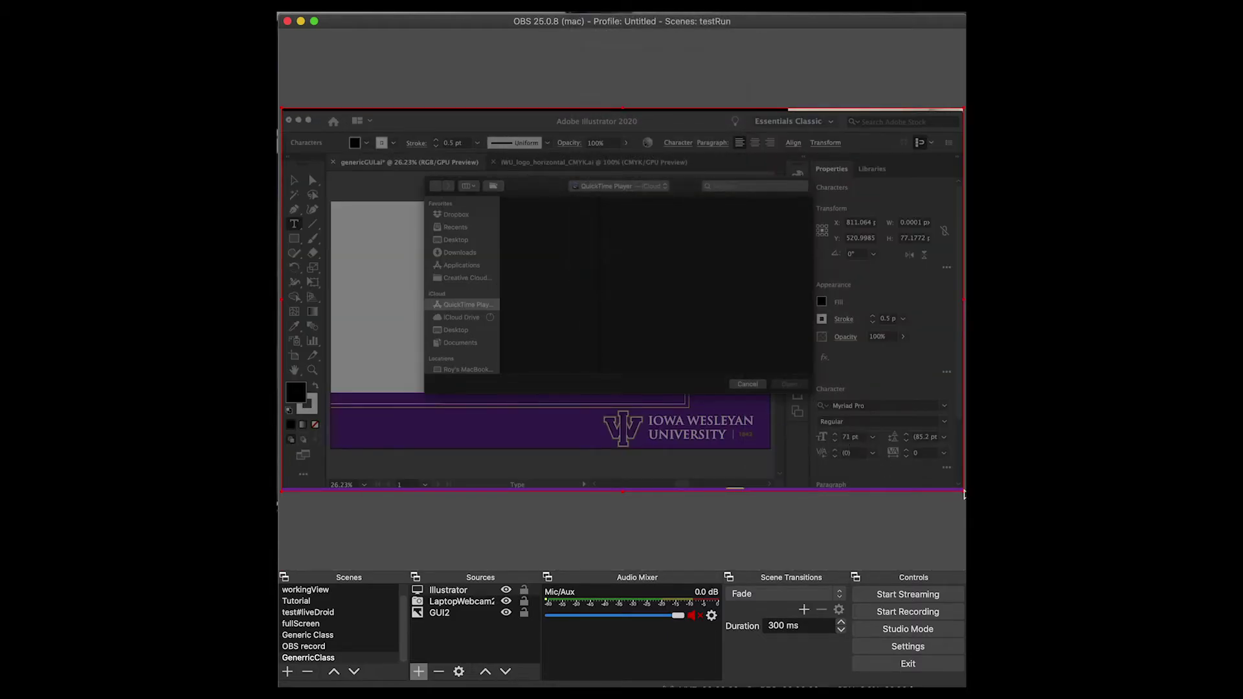
drag(963, 495, 786, 417)
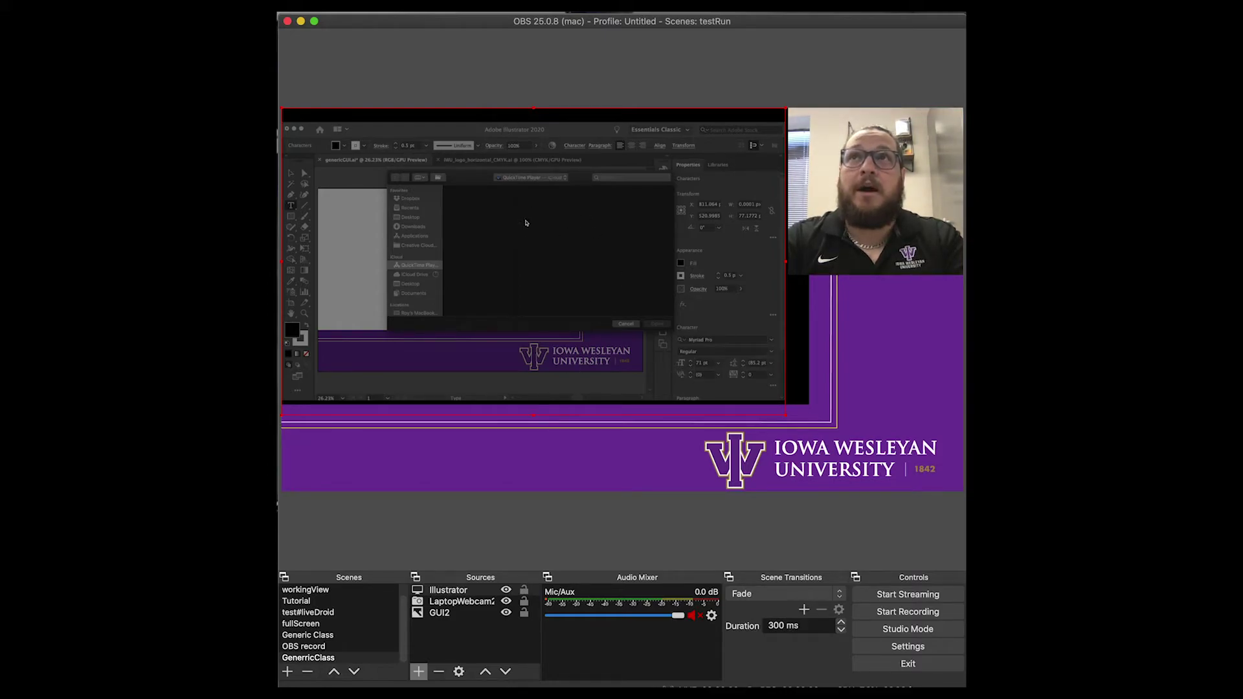
- Switch to Illustrator and draw a black rectangle on the white area of the genericGUI.ai artboard
click(575, 138)
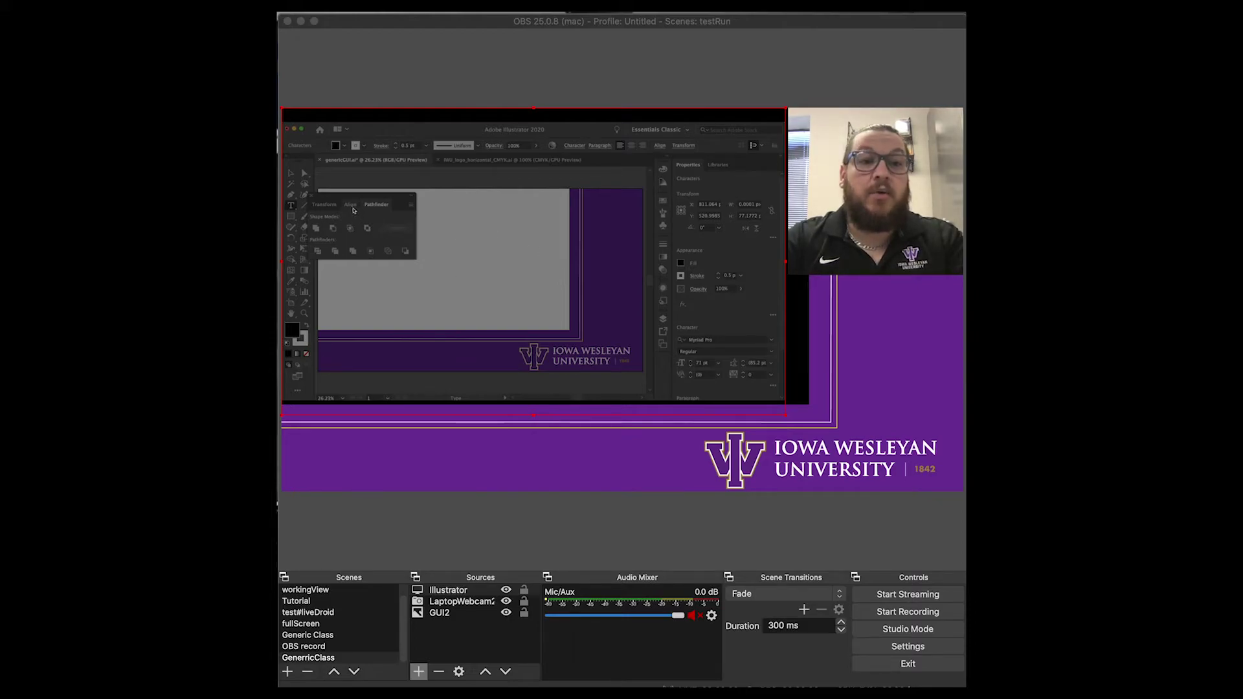
click(290, 216)
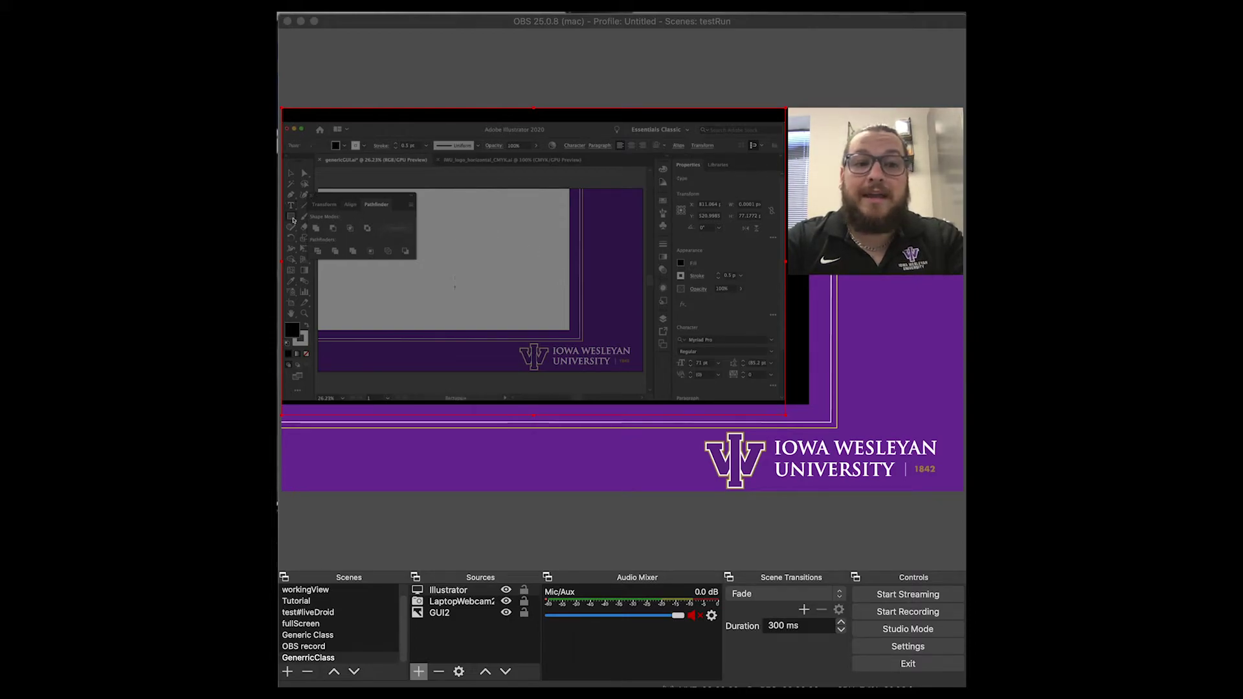
drag(445, 227, 514, 286)
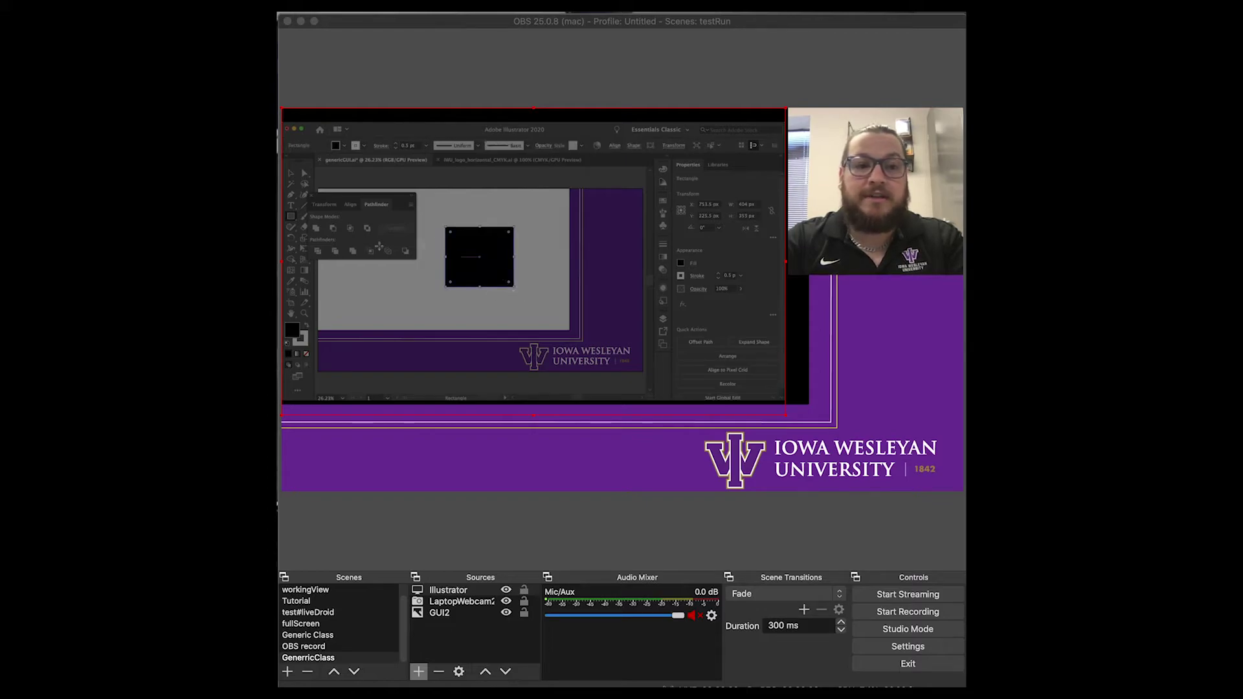
- Draw a black ellipse overlapping the rectangle's lower-right corner and try a Pathfinder shape mode on it
click(292, 216)
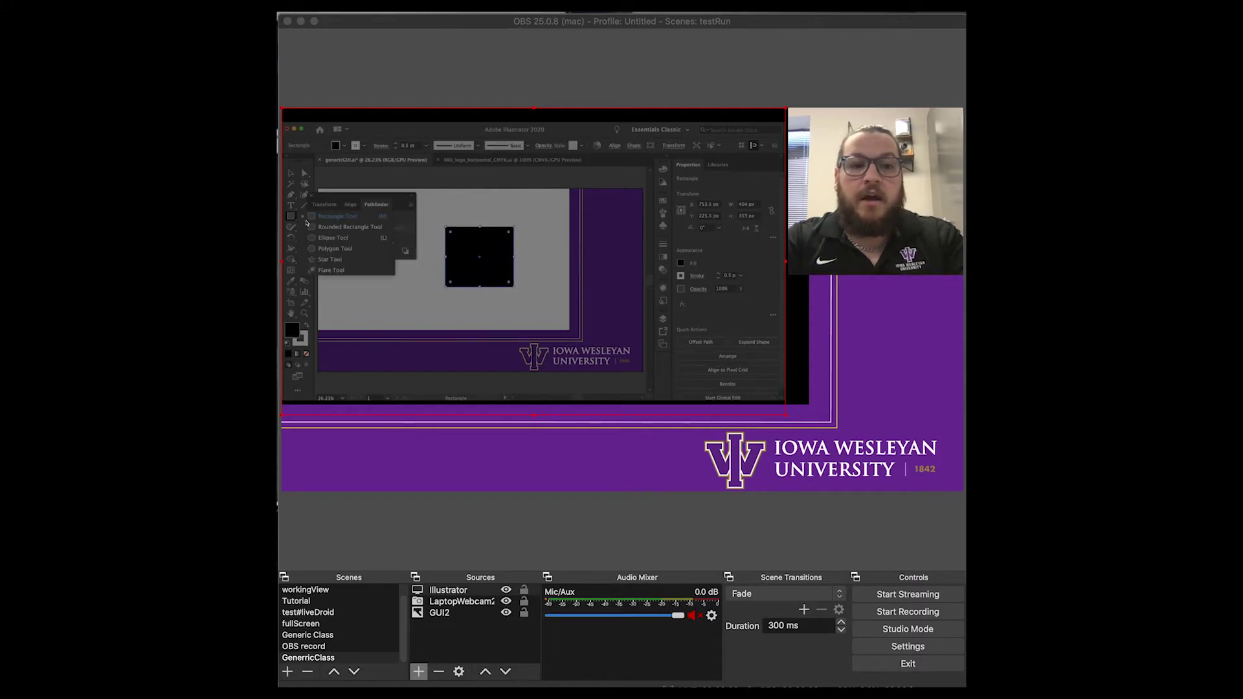
click(331, 238)
drag(476, 251, 544, 312)
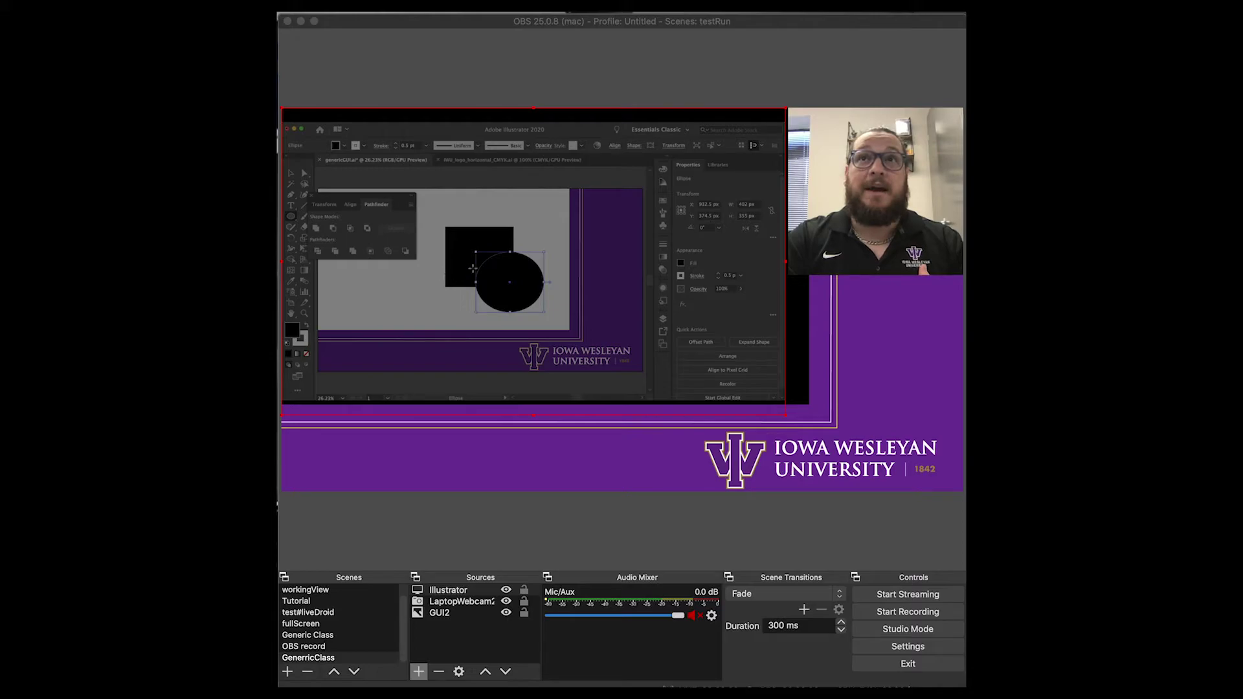
click(350, 228)
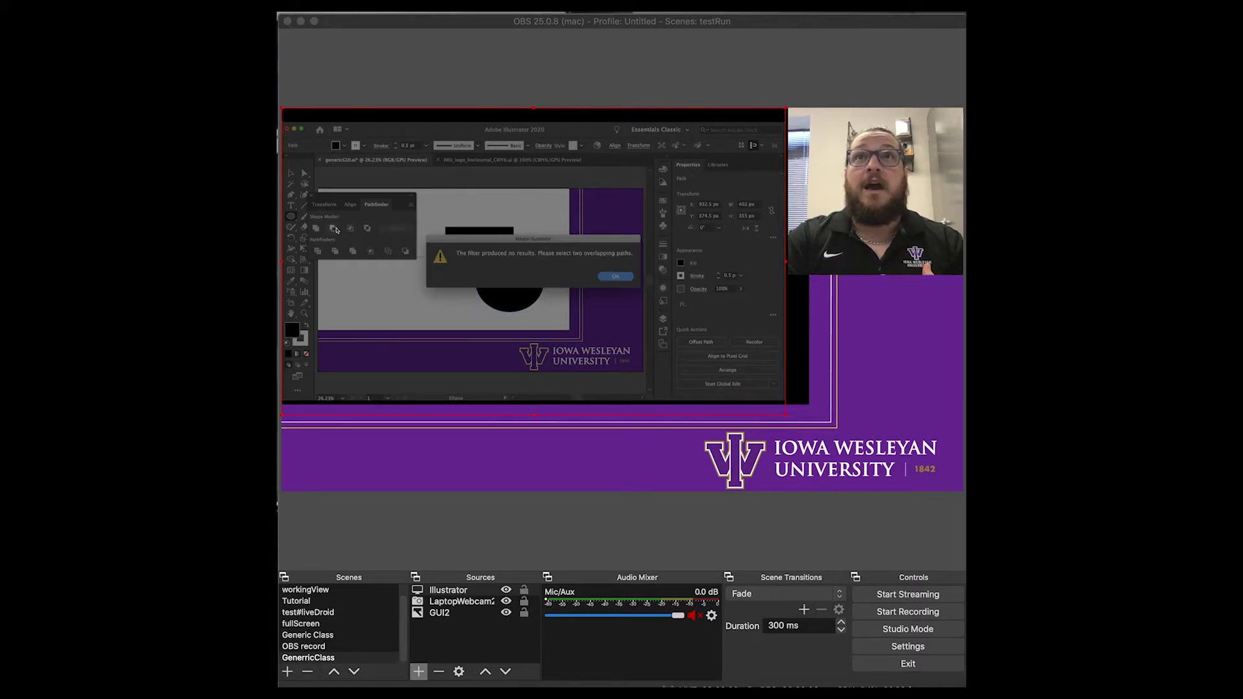
click(614, 279)
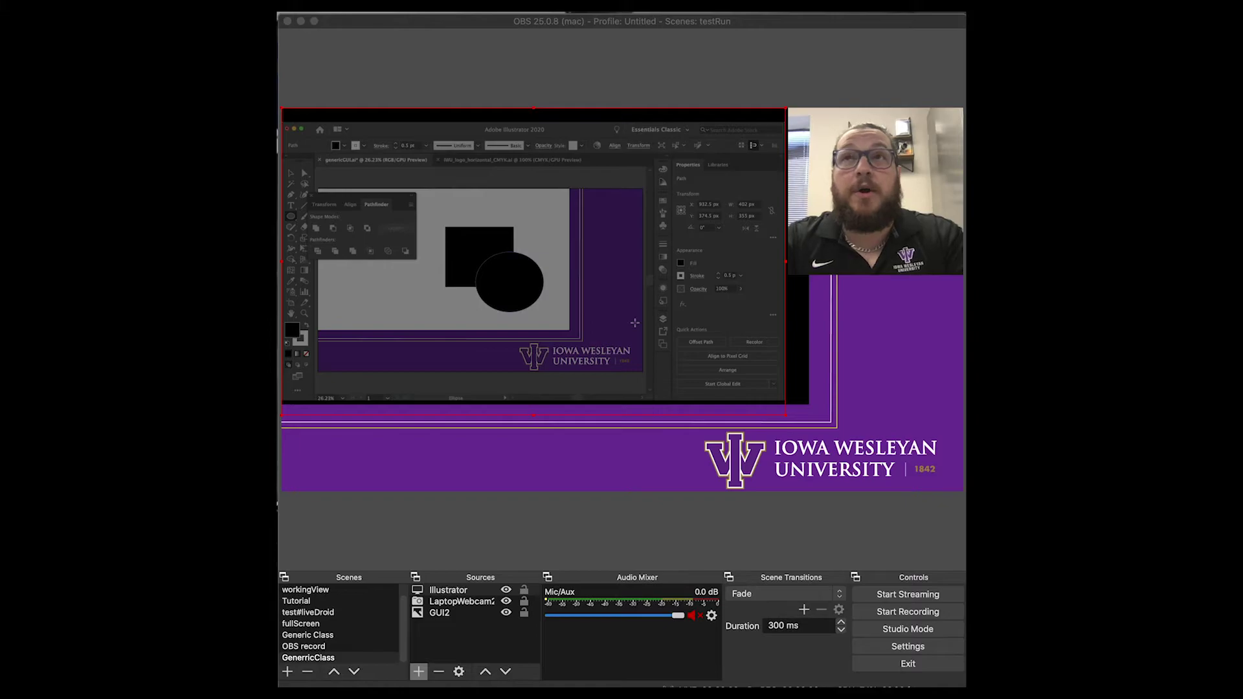
- Return to OBS and crop and enlarge the Illustrator capture so the artboard fills the overlay's black frame
click(803, 400)
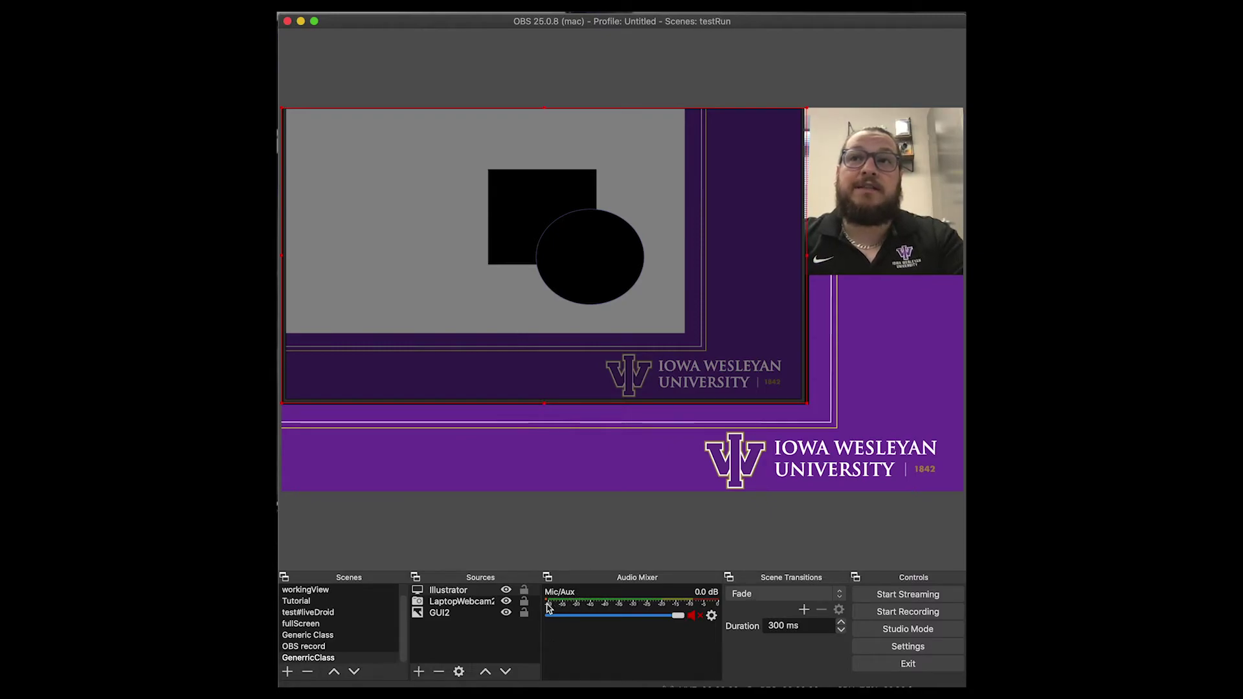
- Add a new Audio Input Capture source with its default name, using the MacBook Pro Microphone as the device
click(420, 672)
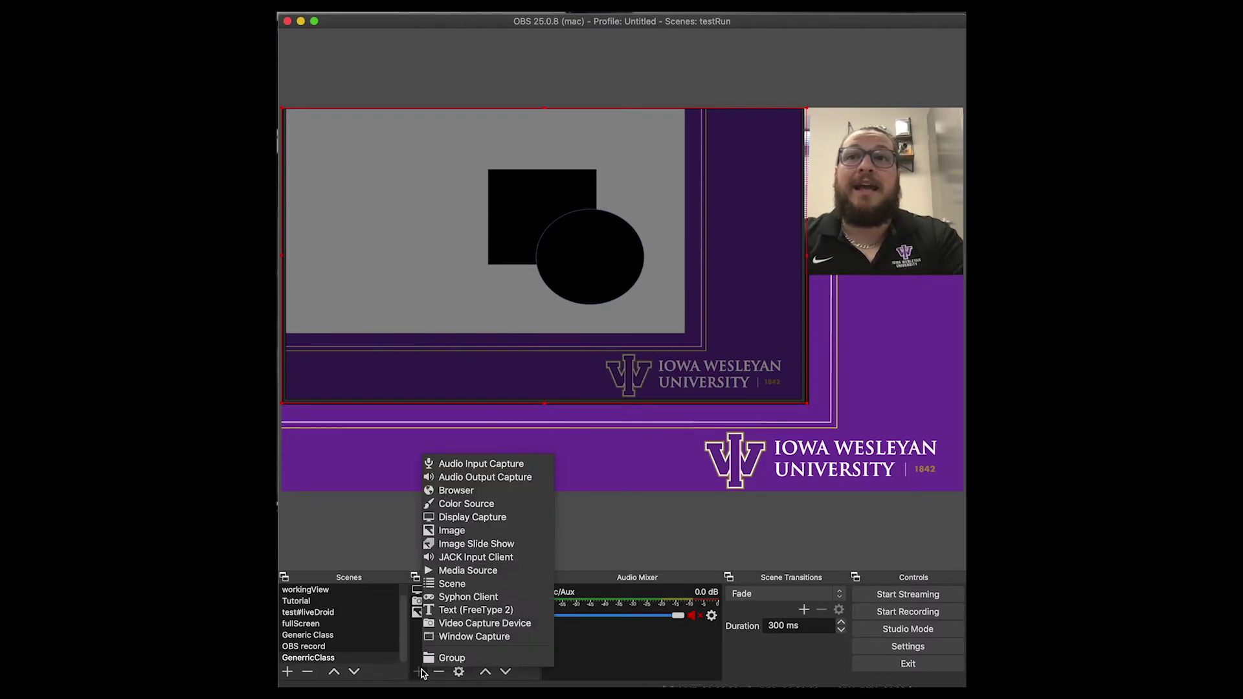
click(503, 464)
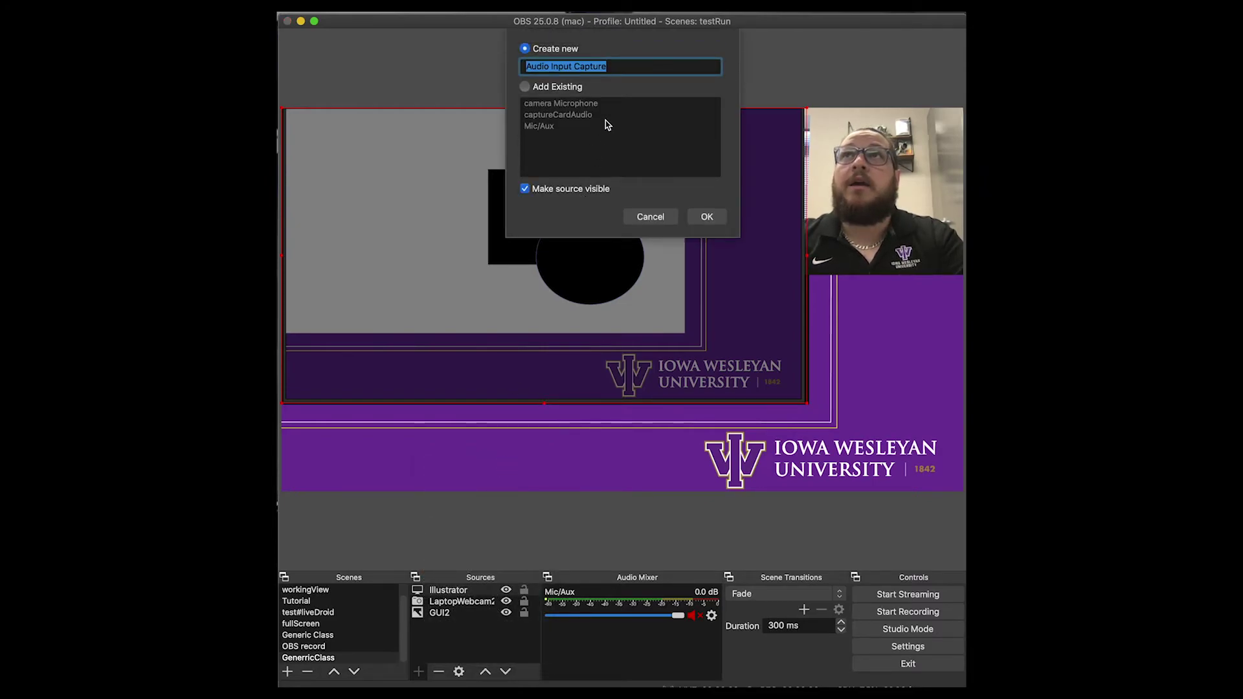
click(712, 215)
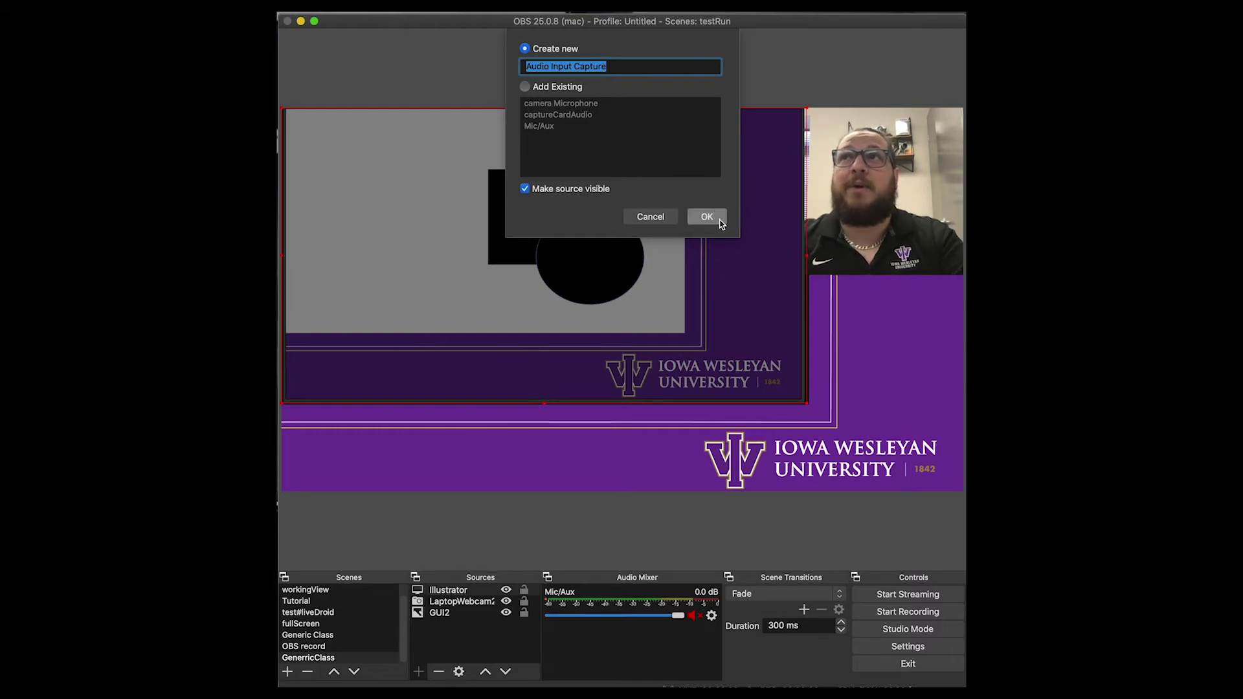
click(720, 222)
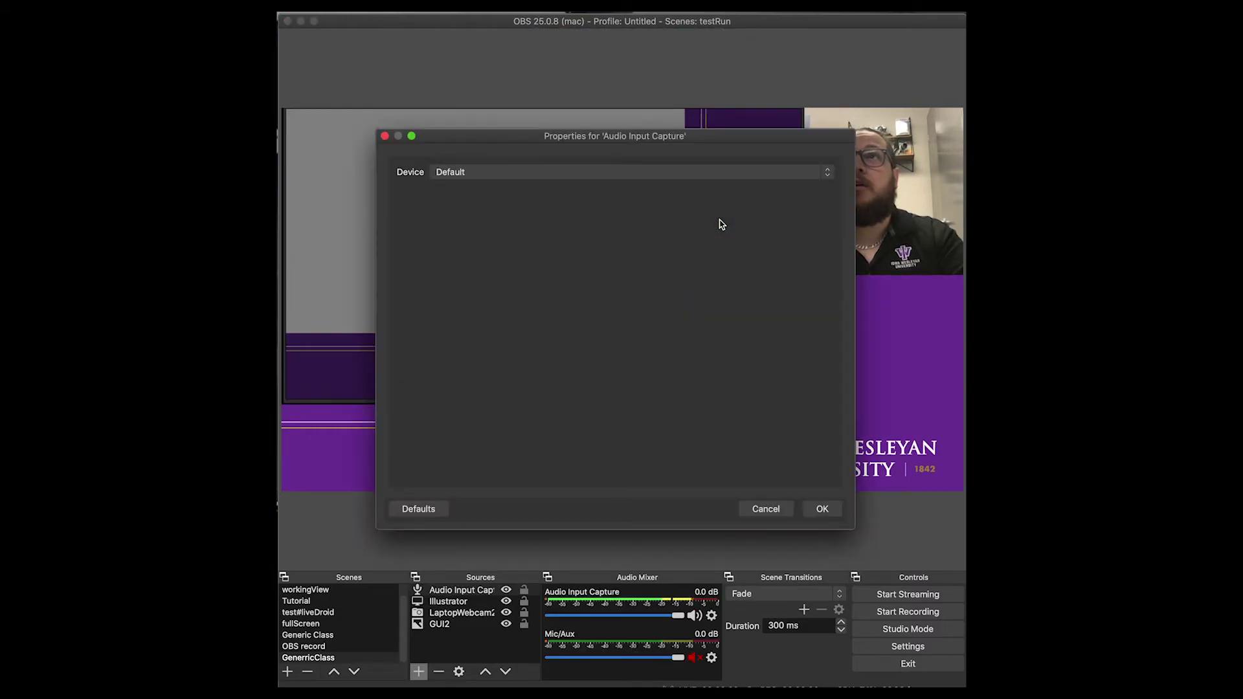
click(628, 171)
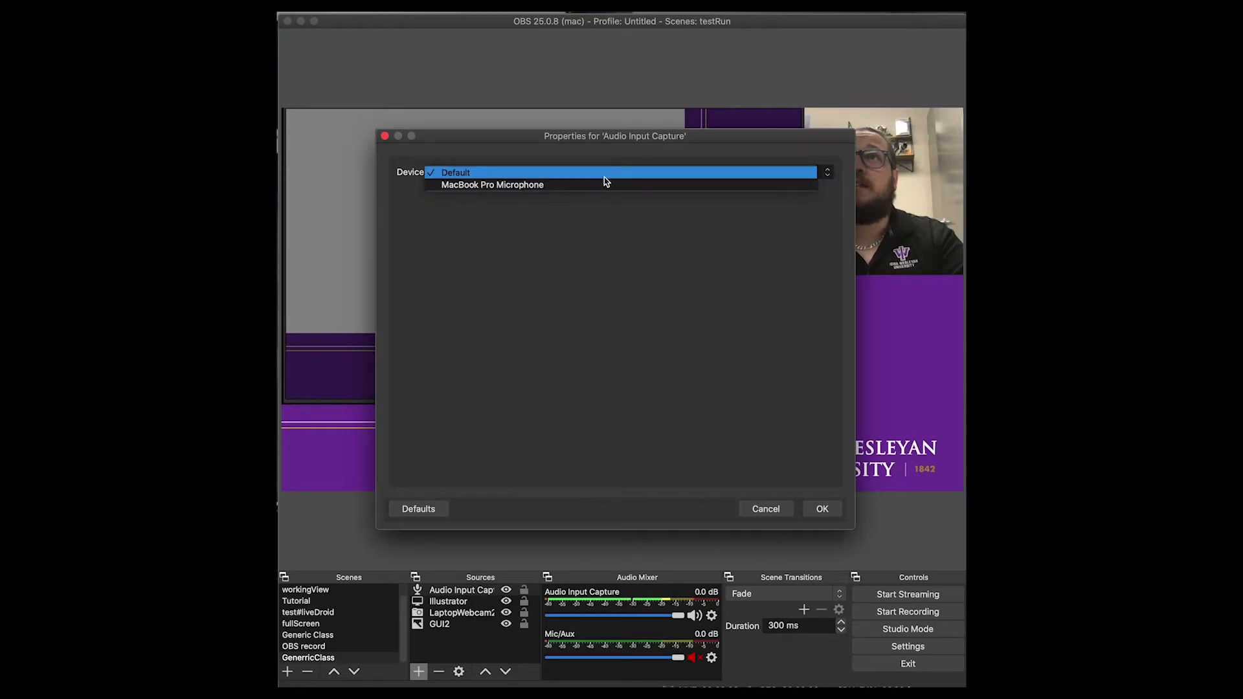
click(603, 184)
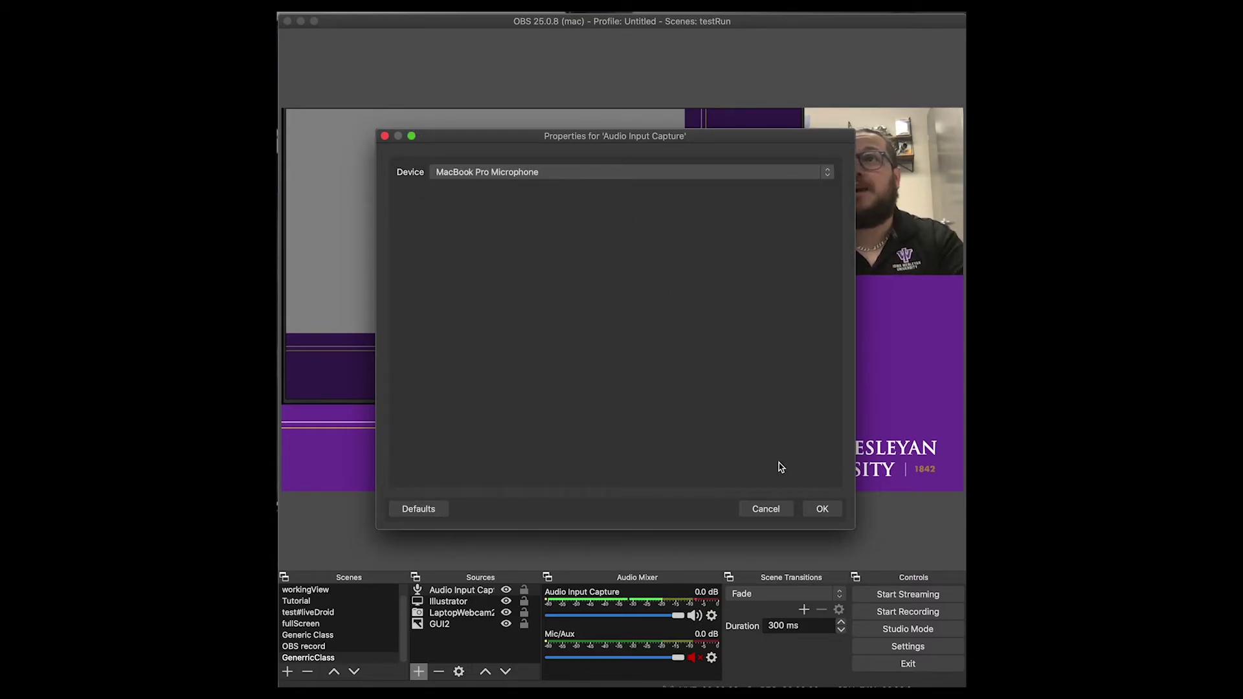
click(819, 510)
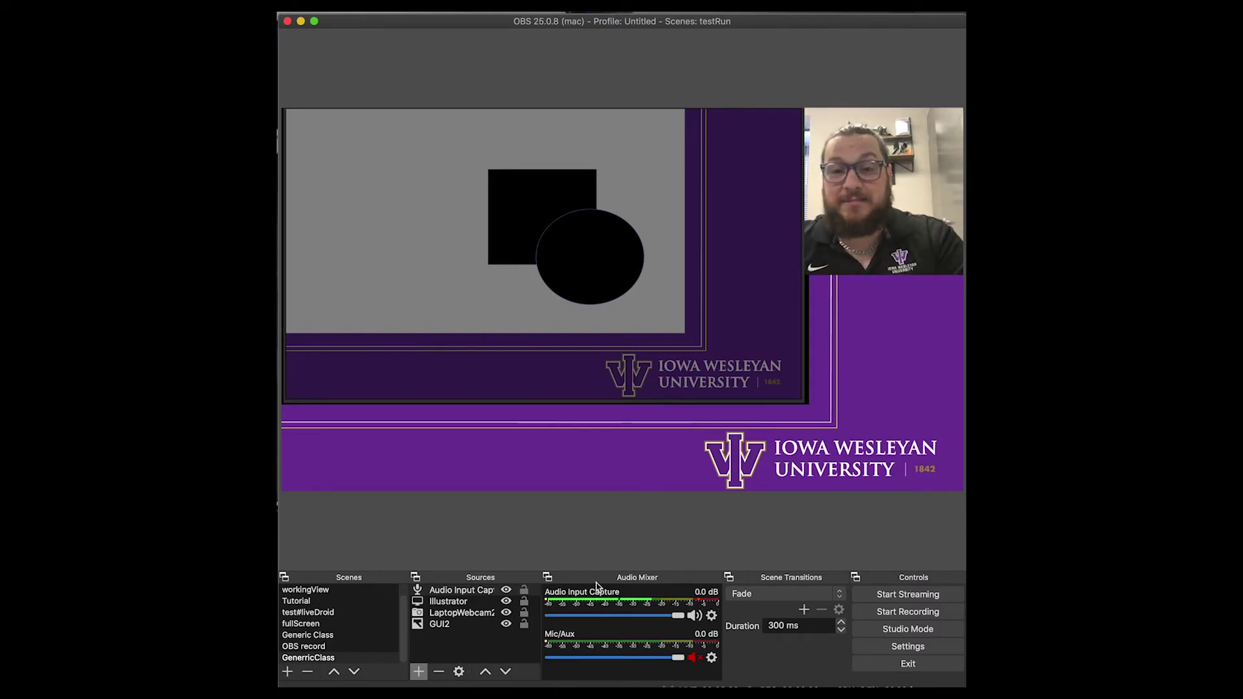
- Start a recording of the finished scene and stop it again
click(906, 615)
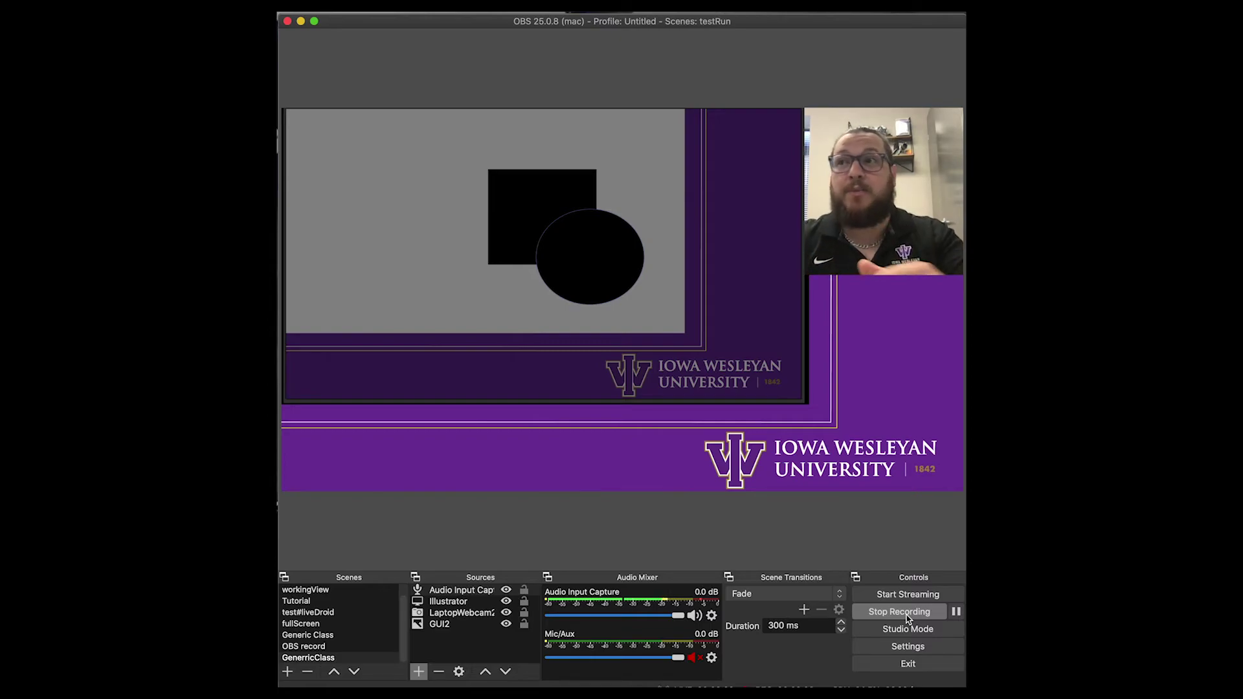
click(907, 618)
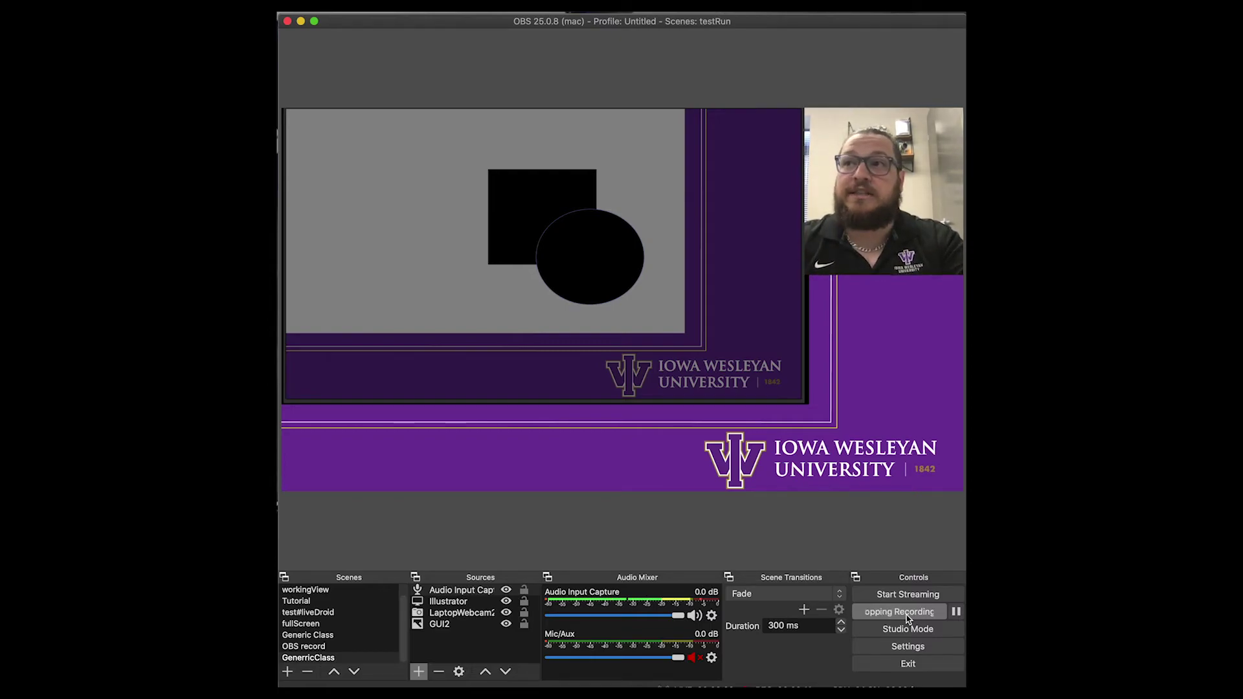